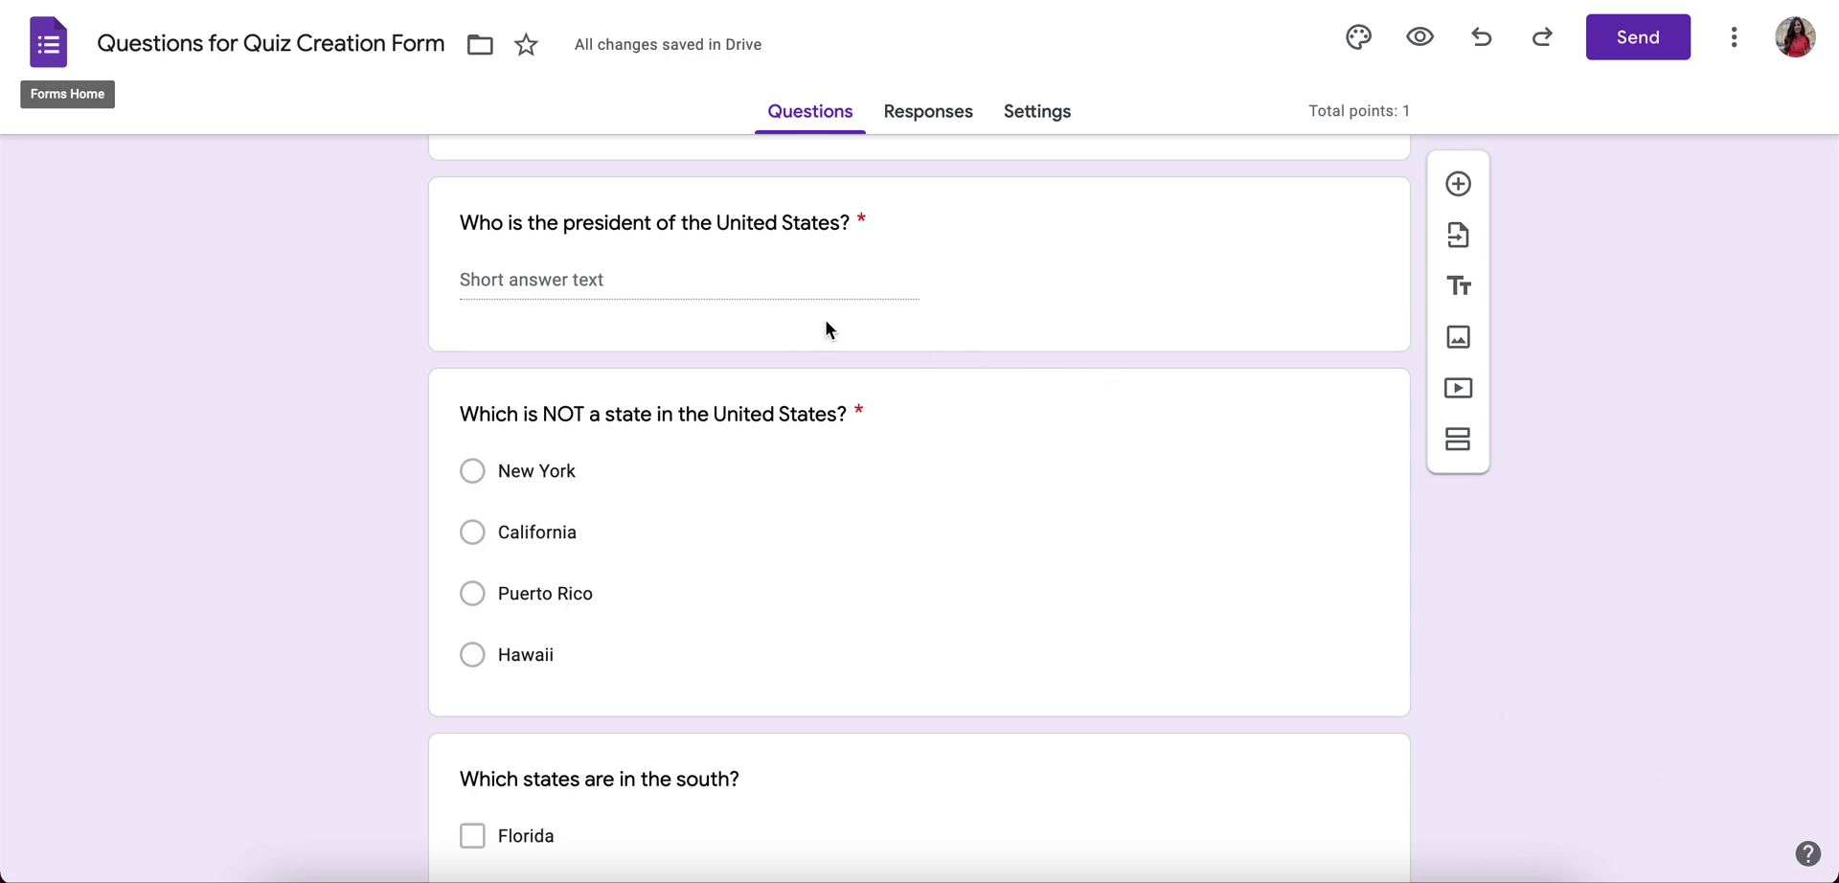
Expand the required 1-point 'Who is the president of the United States?' question card.
left_click(813, 283)
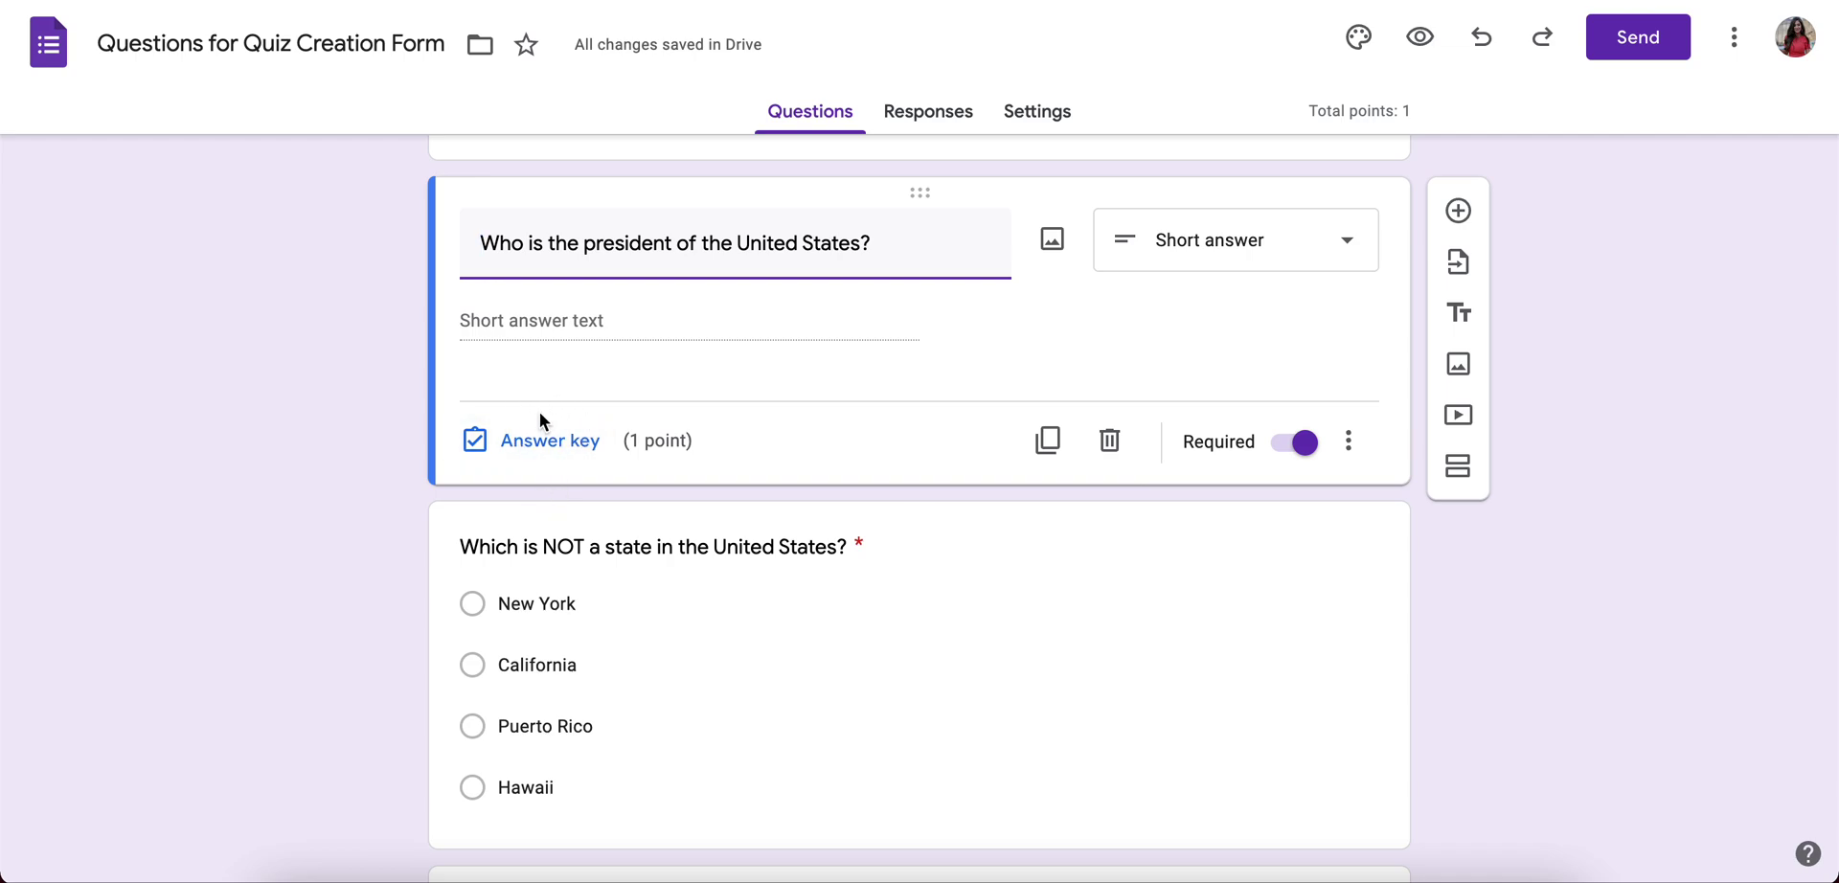
Give the president question 2 points, accepting 'Joe Biden', 'Biden' and 'President Biden', with others incorrect.
left_click(536, 438)
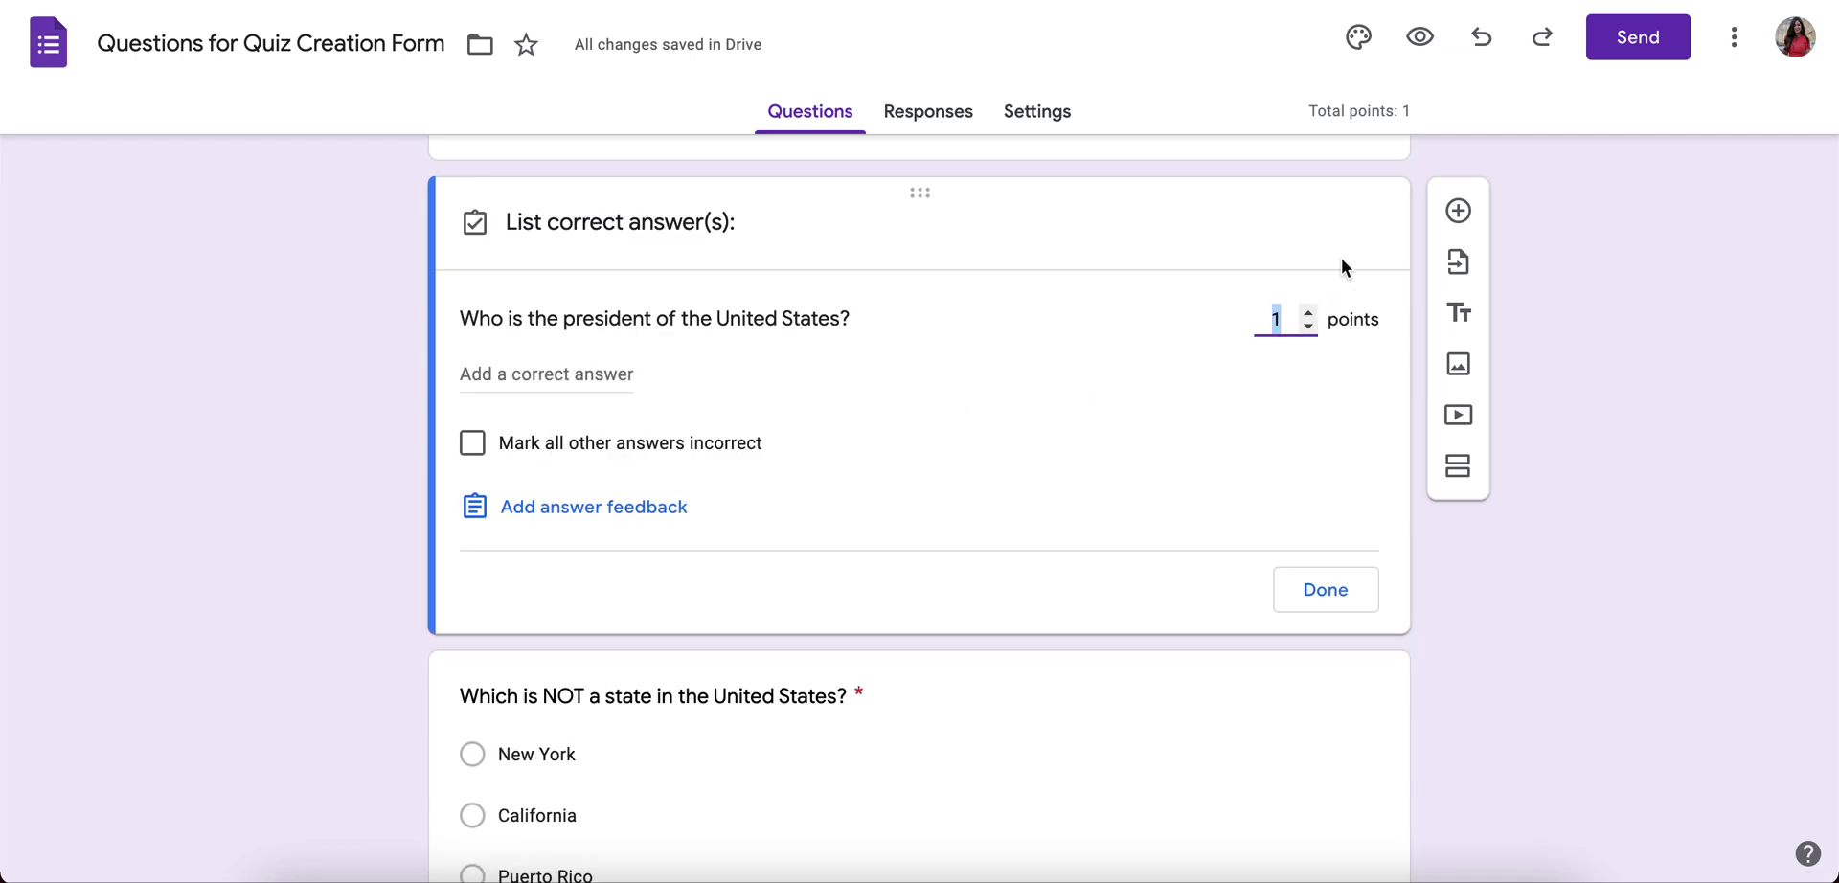
left_click(1313, 312)
left_click(565, 377)
type("Joe Biden")
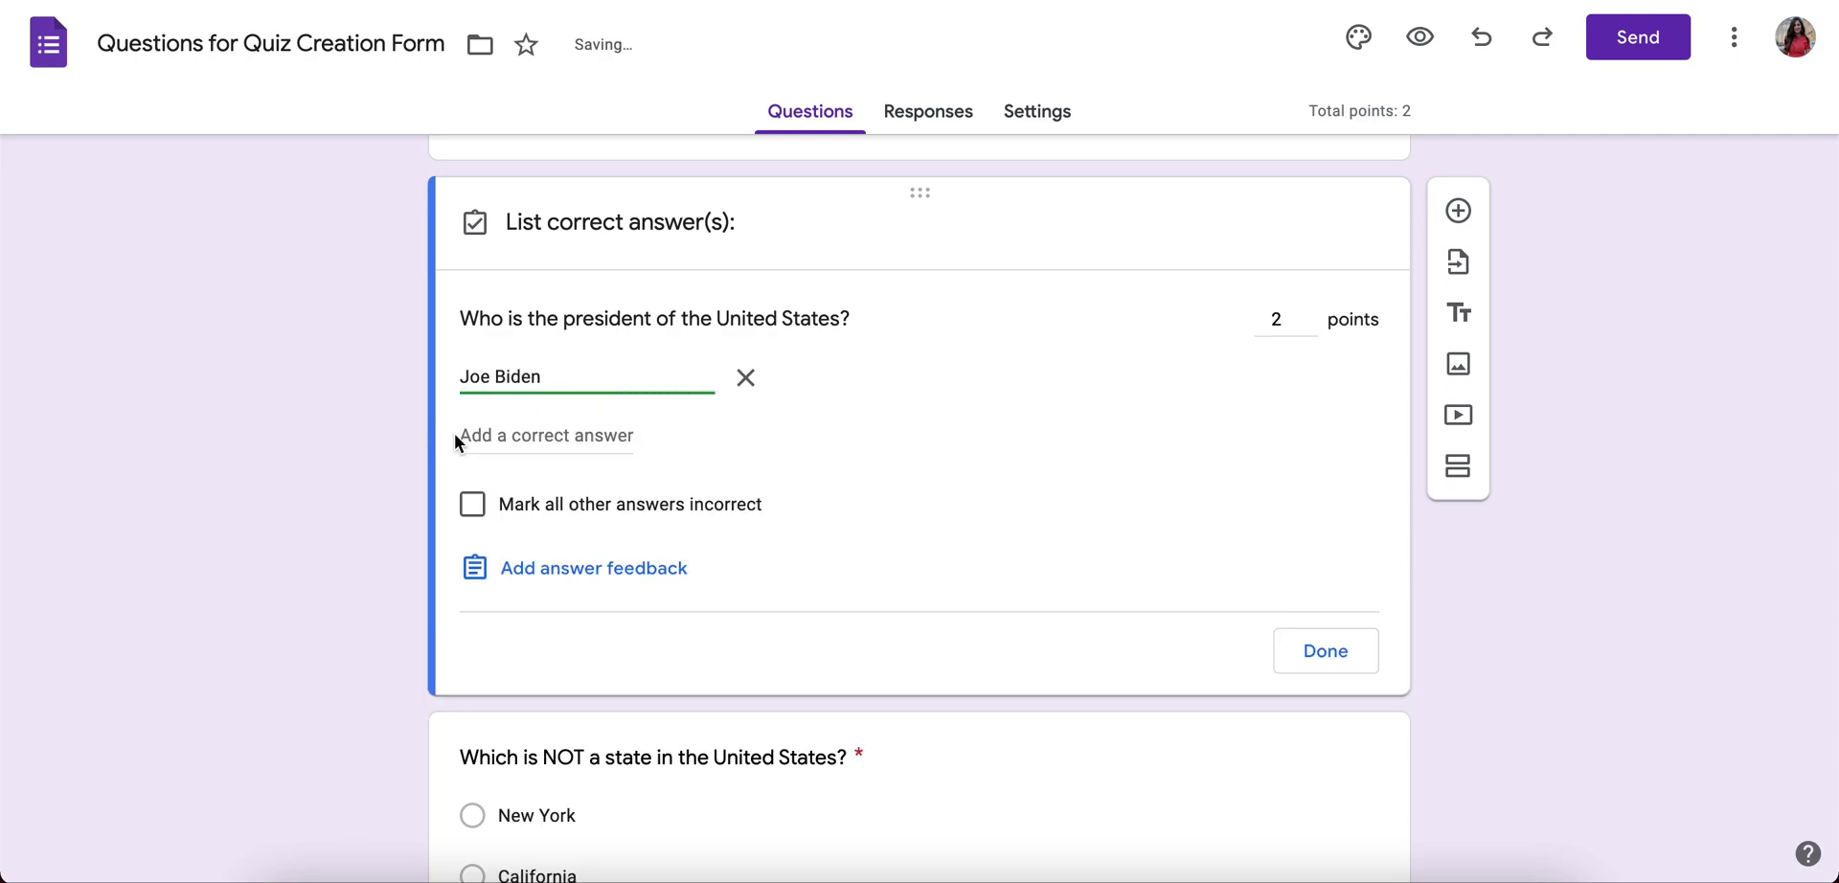
left_click(509, 438)
type("B")
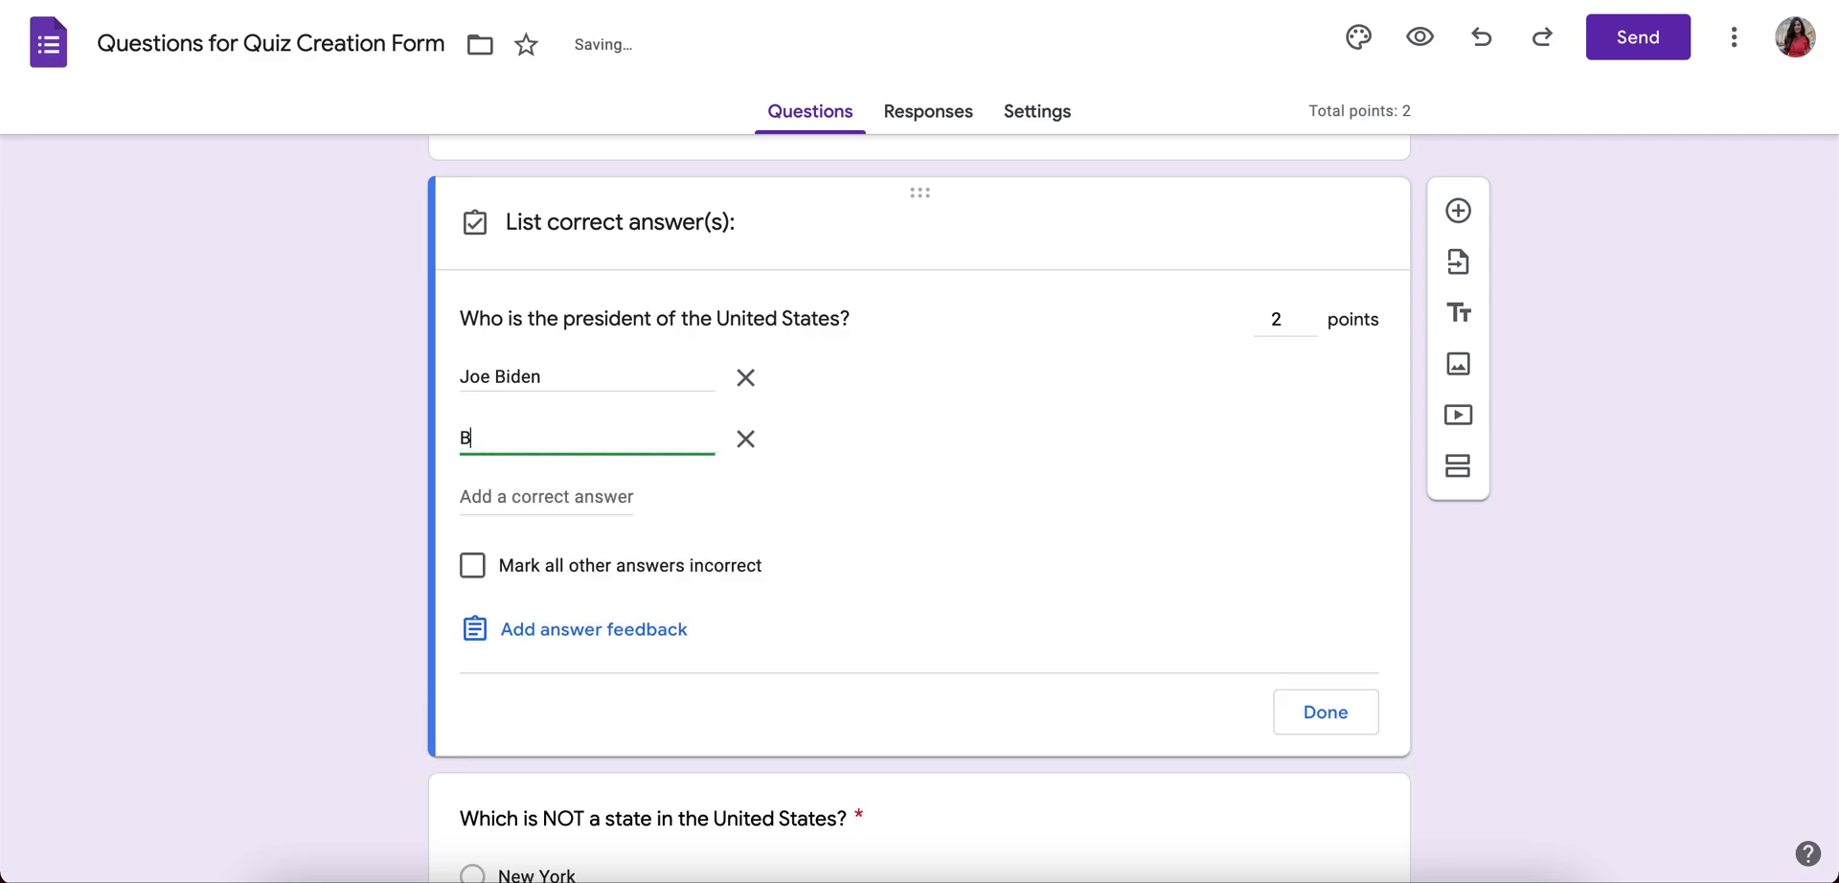
type("iden")
left_click(465, 505)
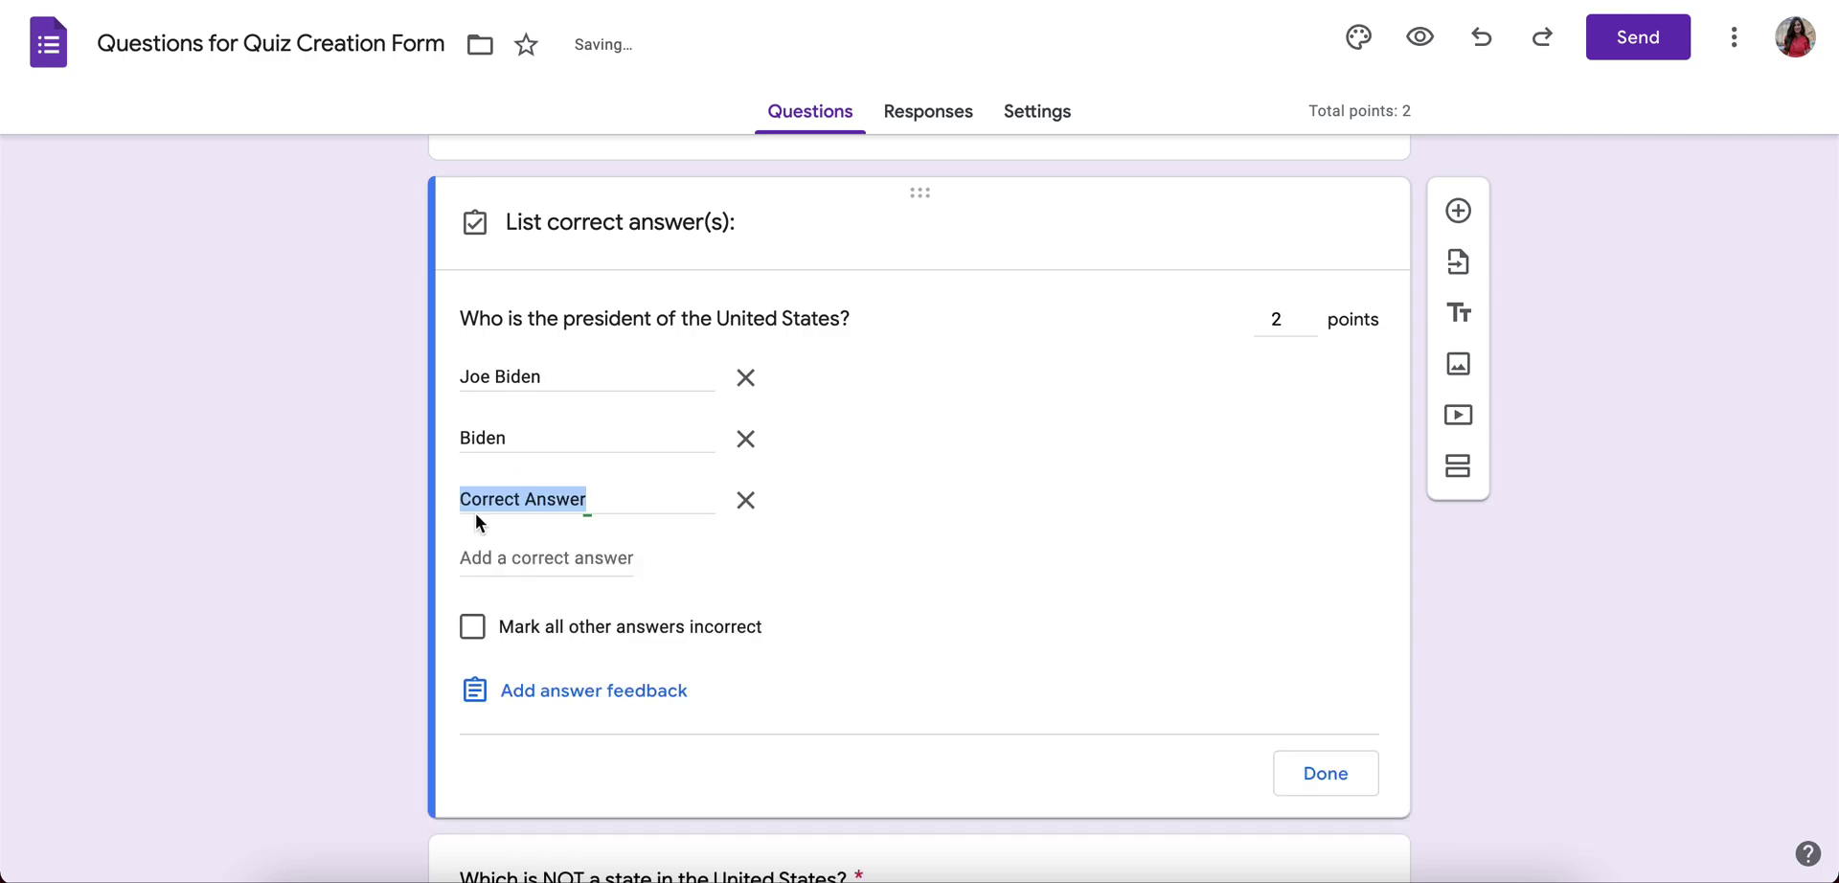
type("Pres")
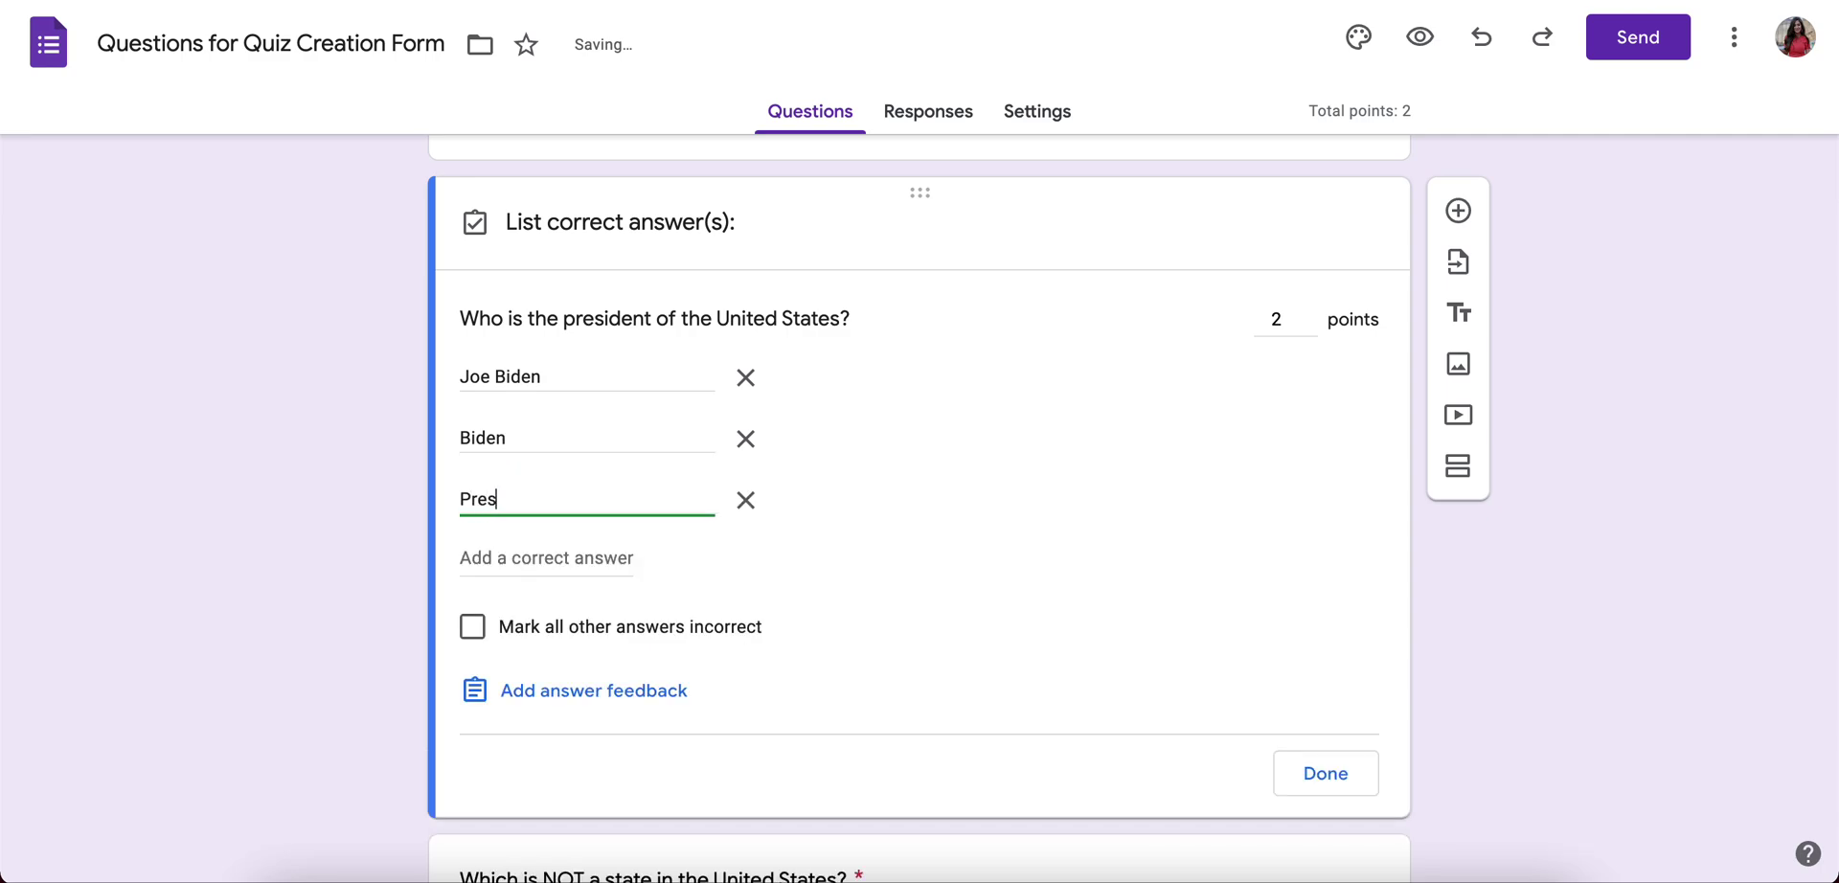
type("ident Biden")
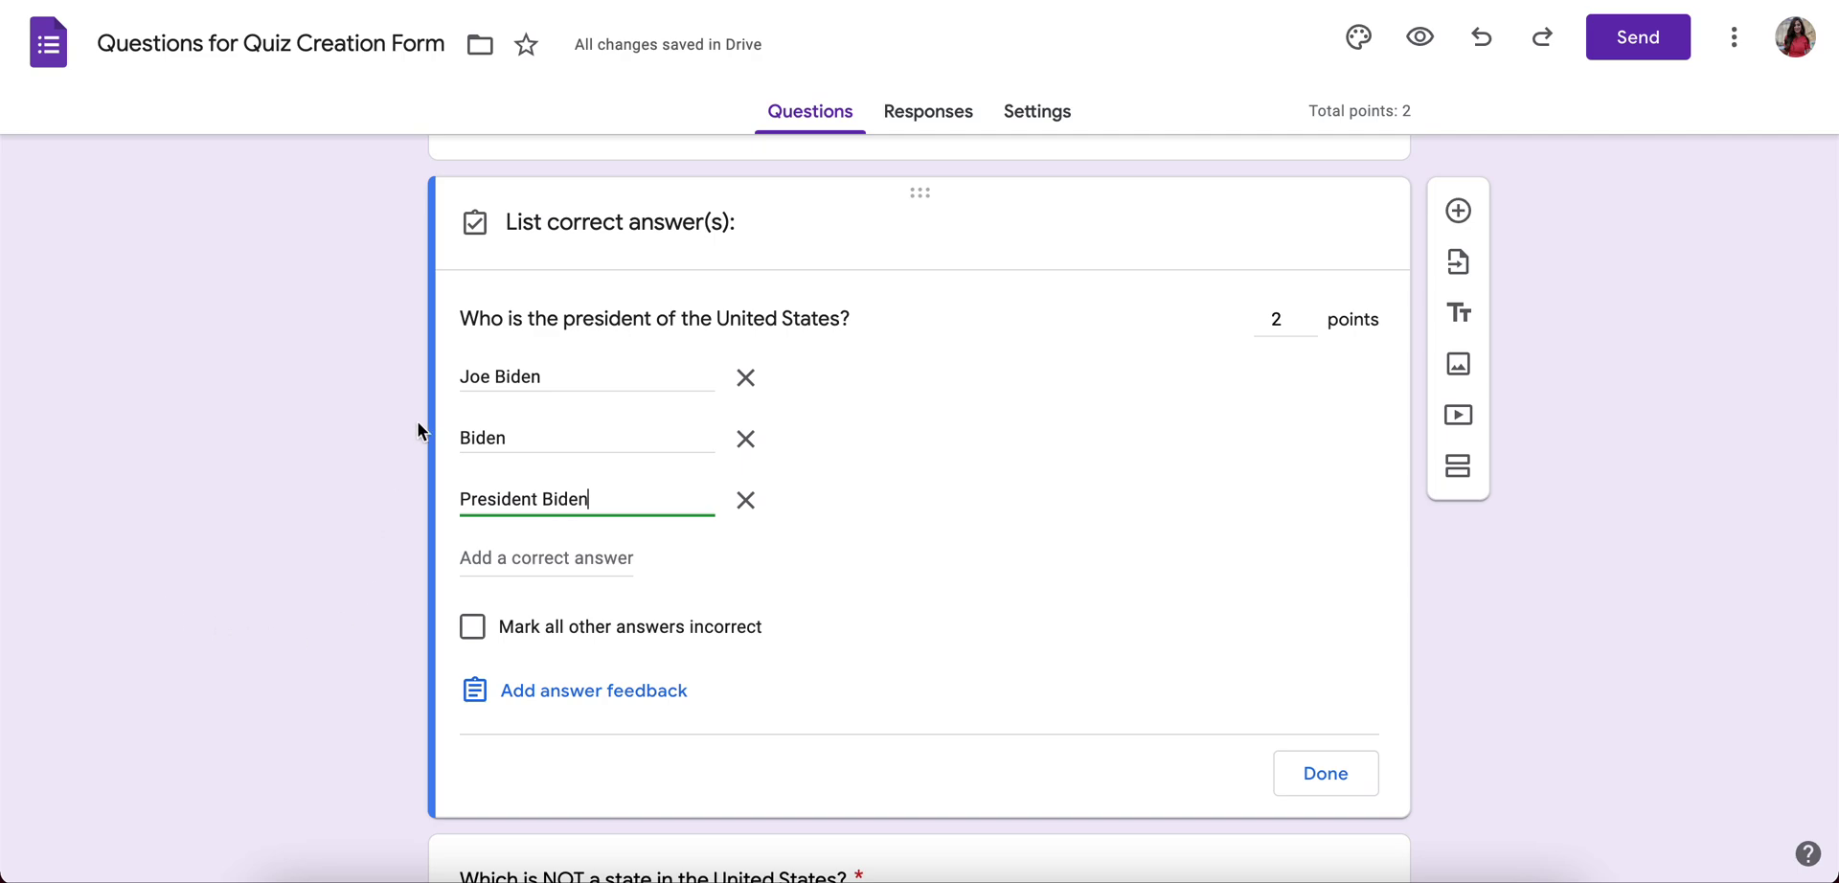
left_click(474, 636)
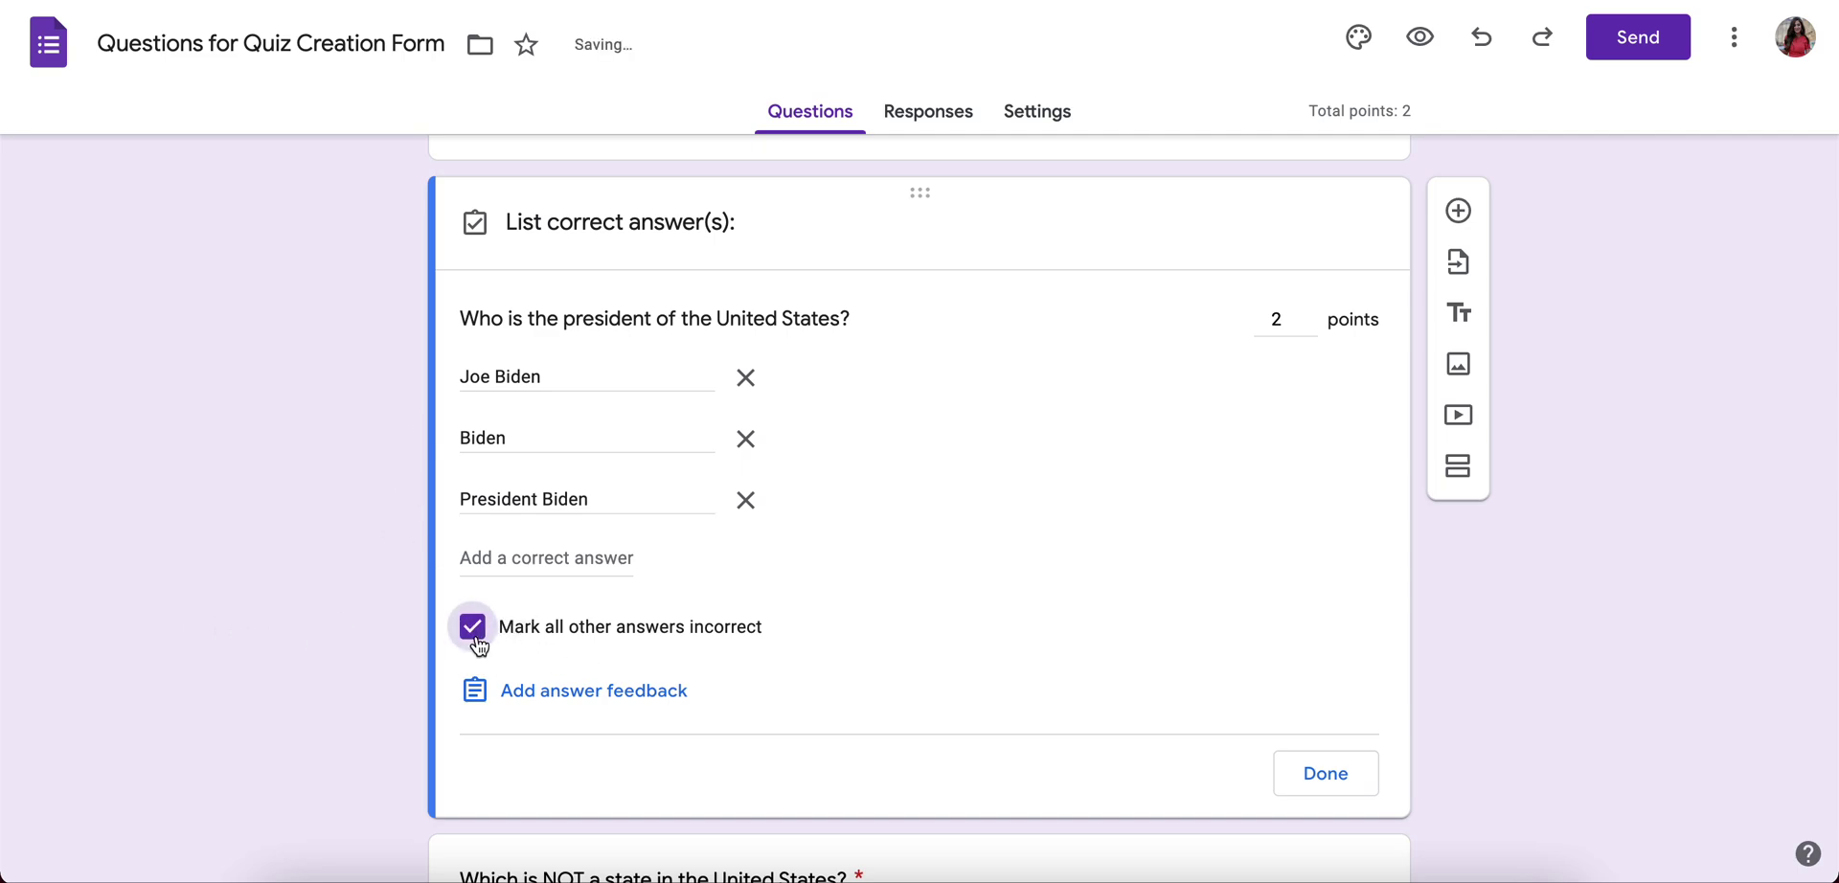
Write 'Great Job!' as the answer feedback for the president question.
left_click(609, 705)
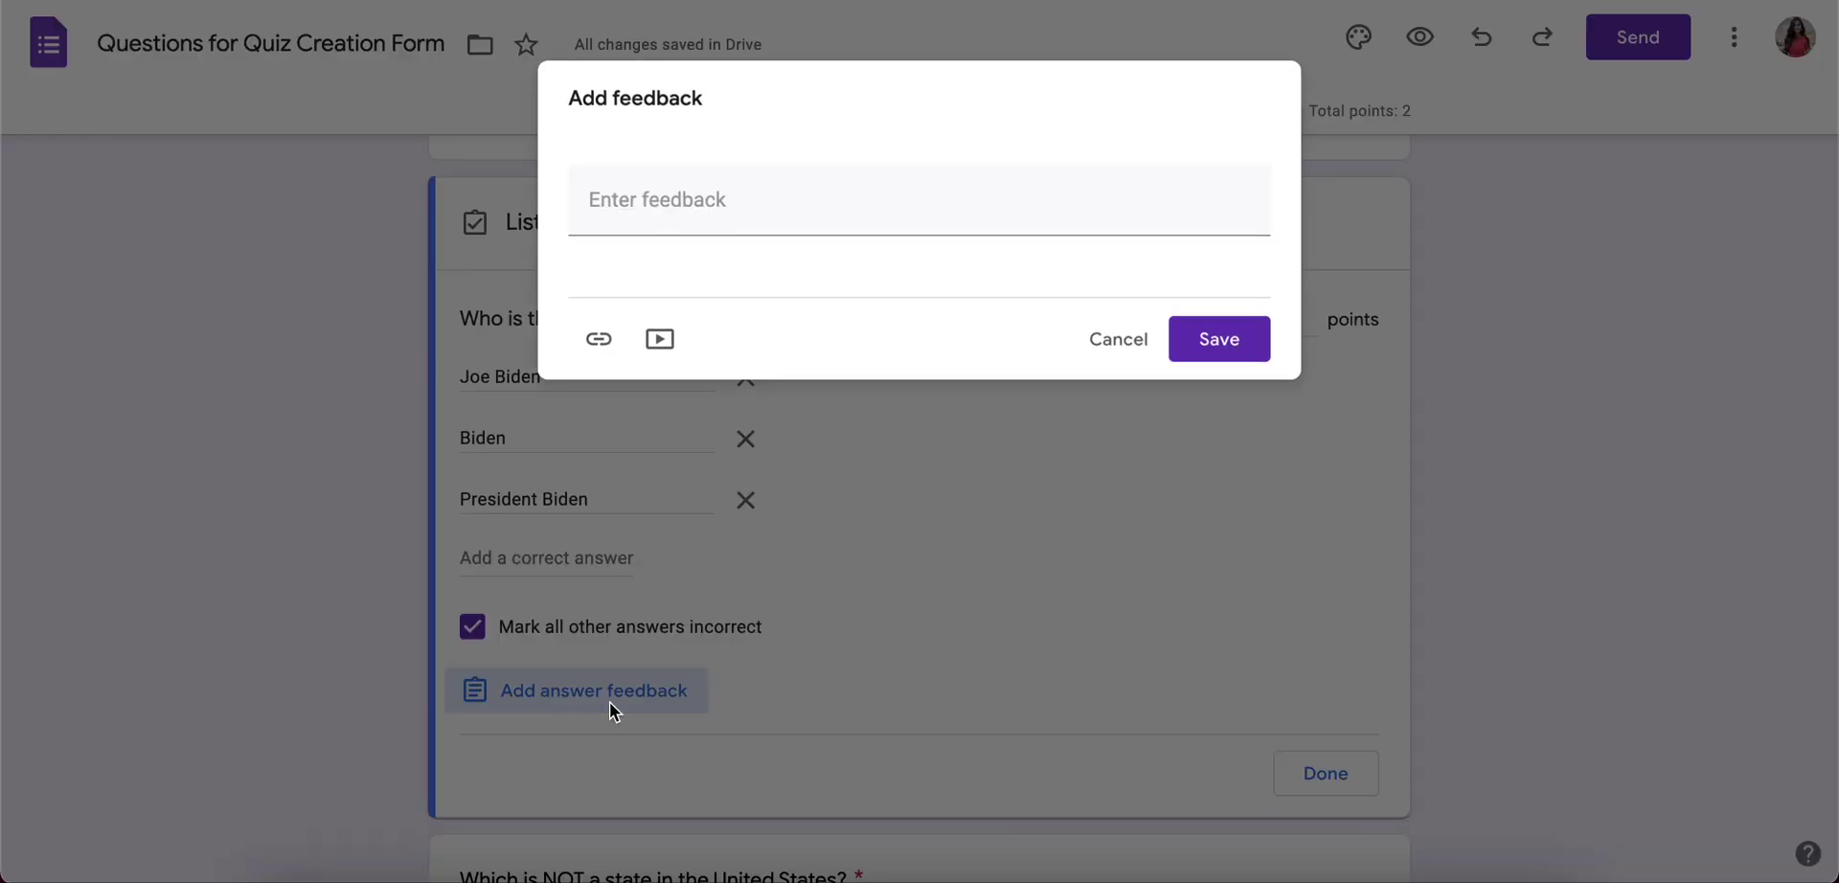
left_click(618, 189)
type("Greta")
key("BackSpace")
type("t ")
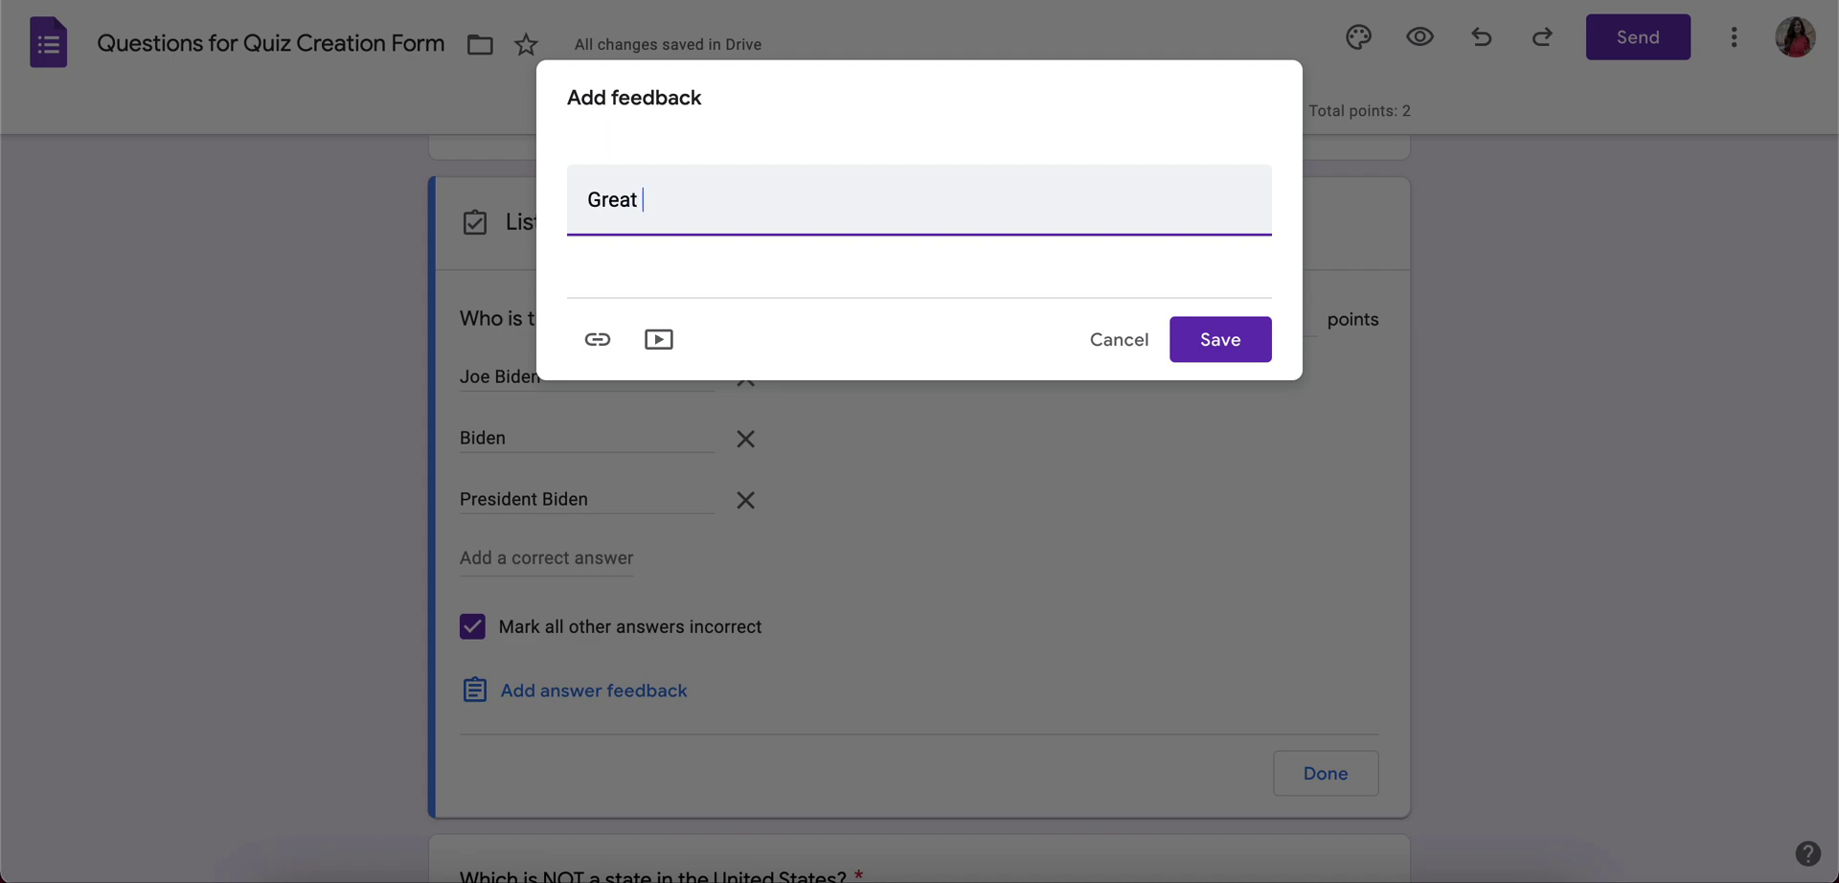
type("JOB!")
key("BackSpace")
key("BackSpace")
type("ob!")
left_click_drag(718, 210, 521, 209)
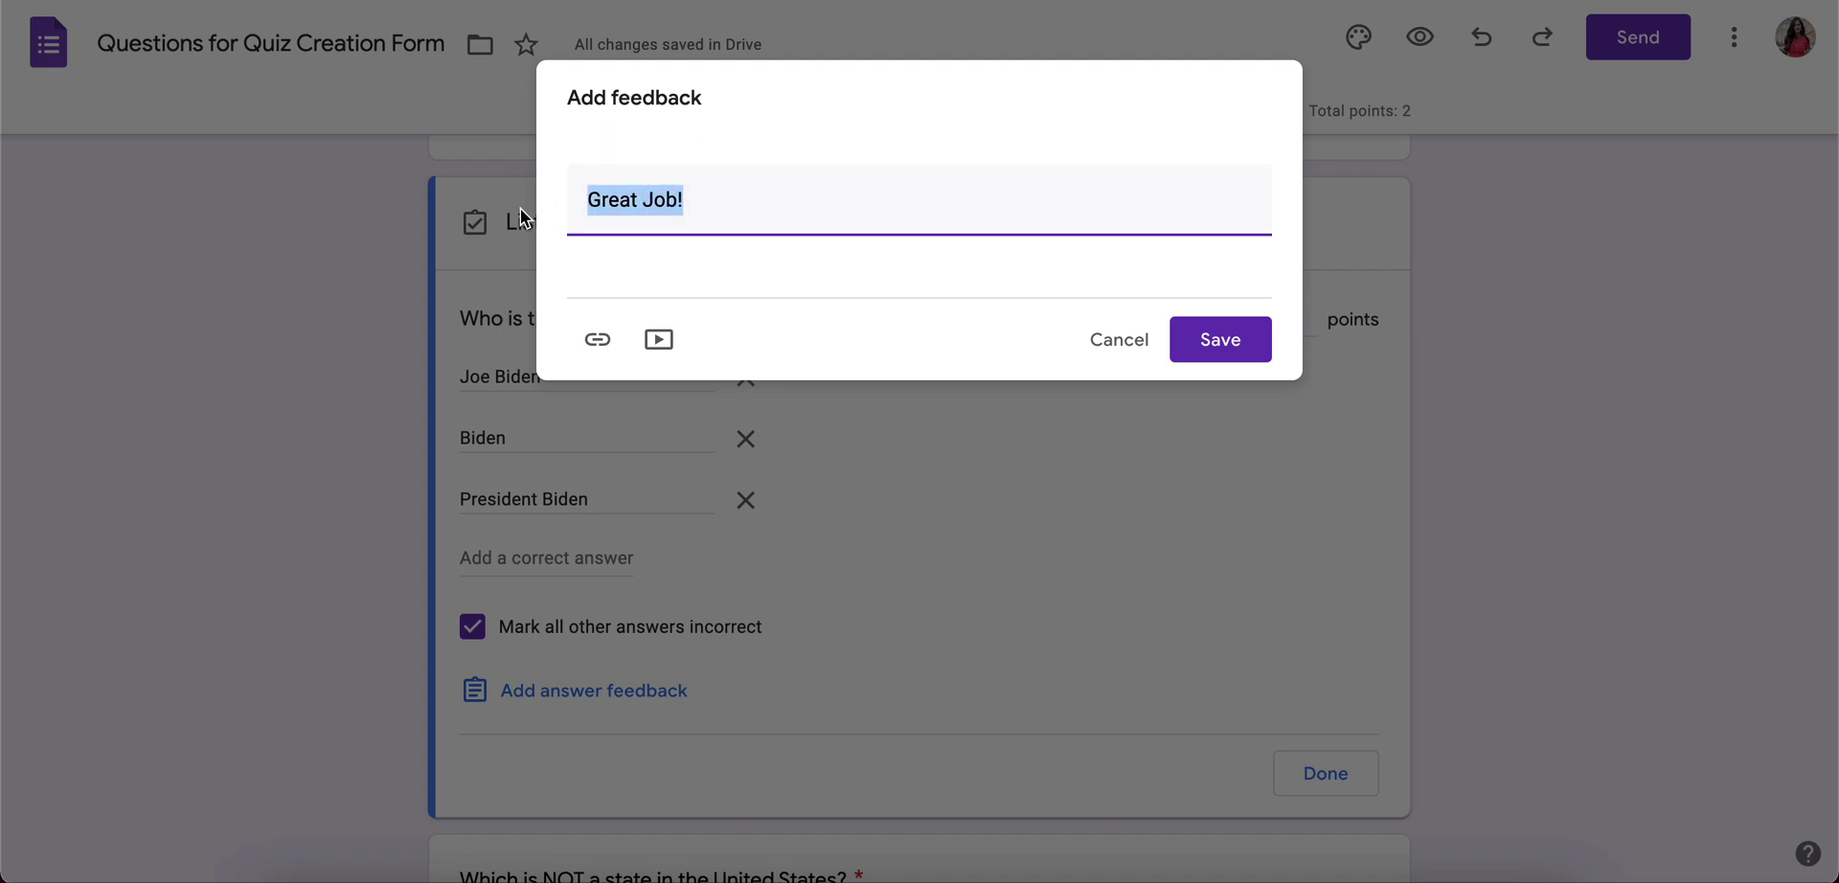
type("s")
key("BackSpace")
key("ctrl+z")
key("ctrl+z")
Save the 'Great Job!' feedback.
left_click(1204, 341)
scroll(1043, 685, "down", 2)
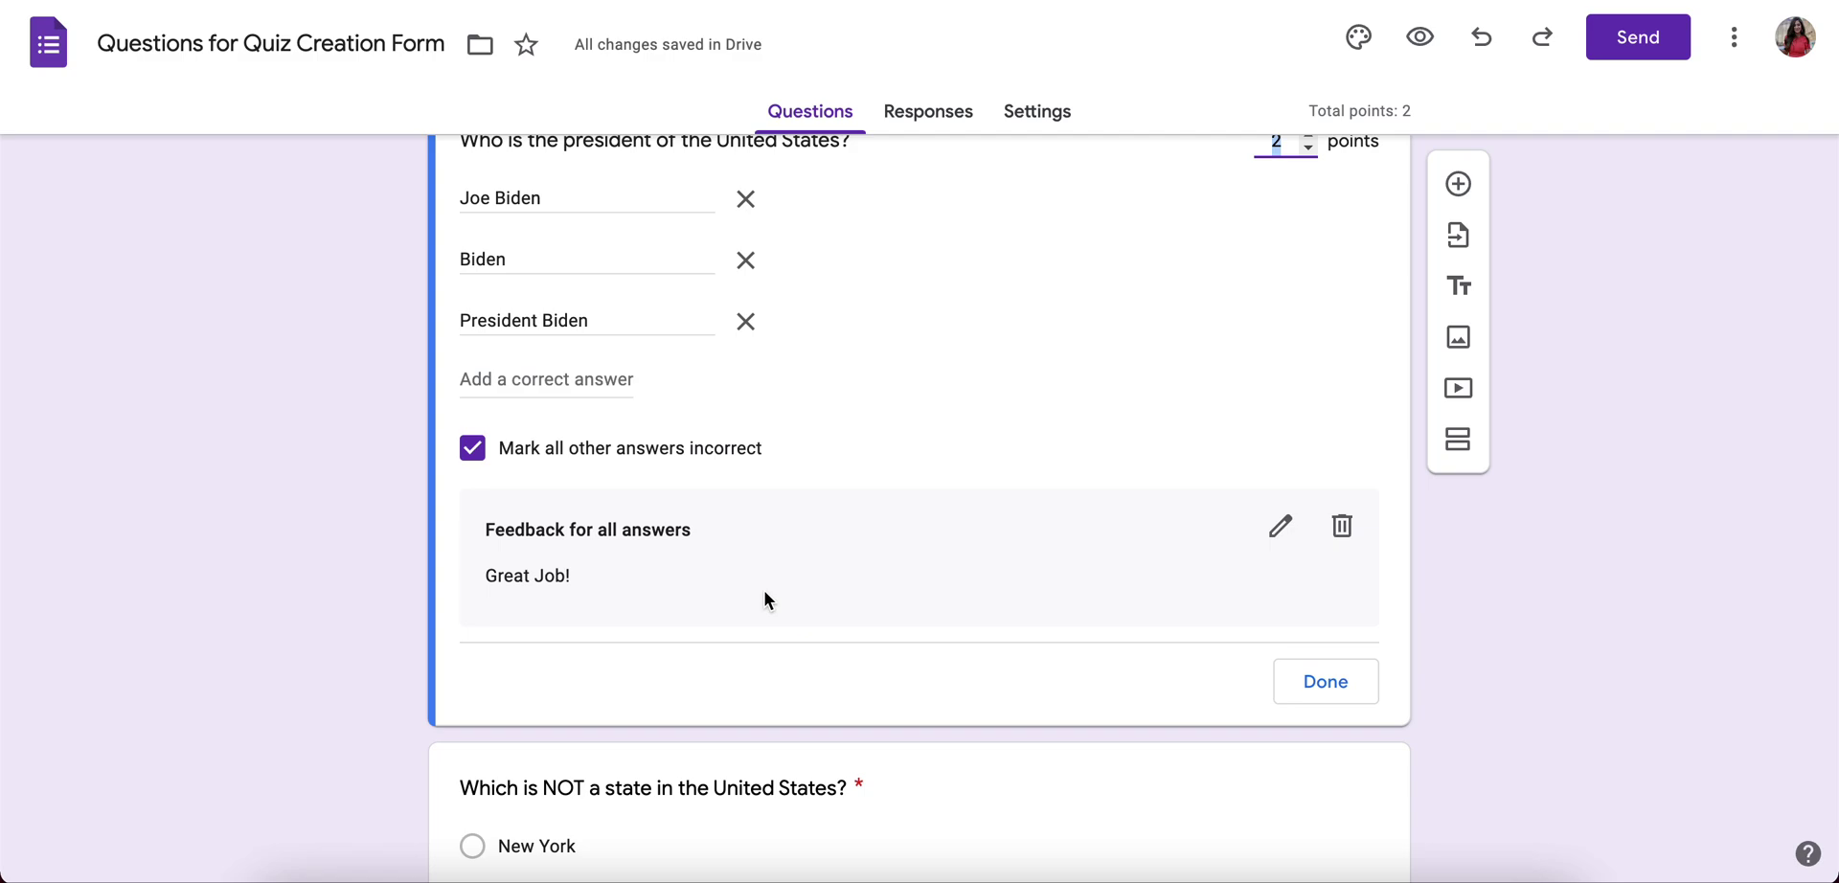
scroll(763, 599, "down", 1)
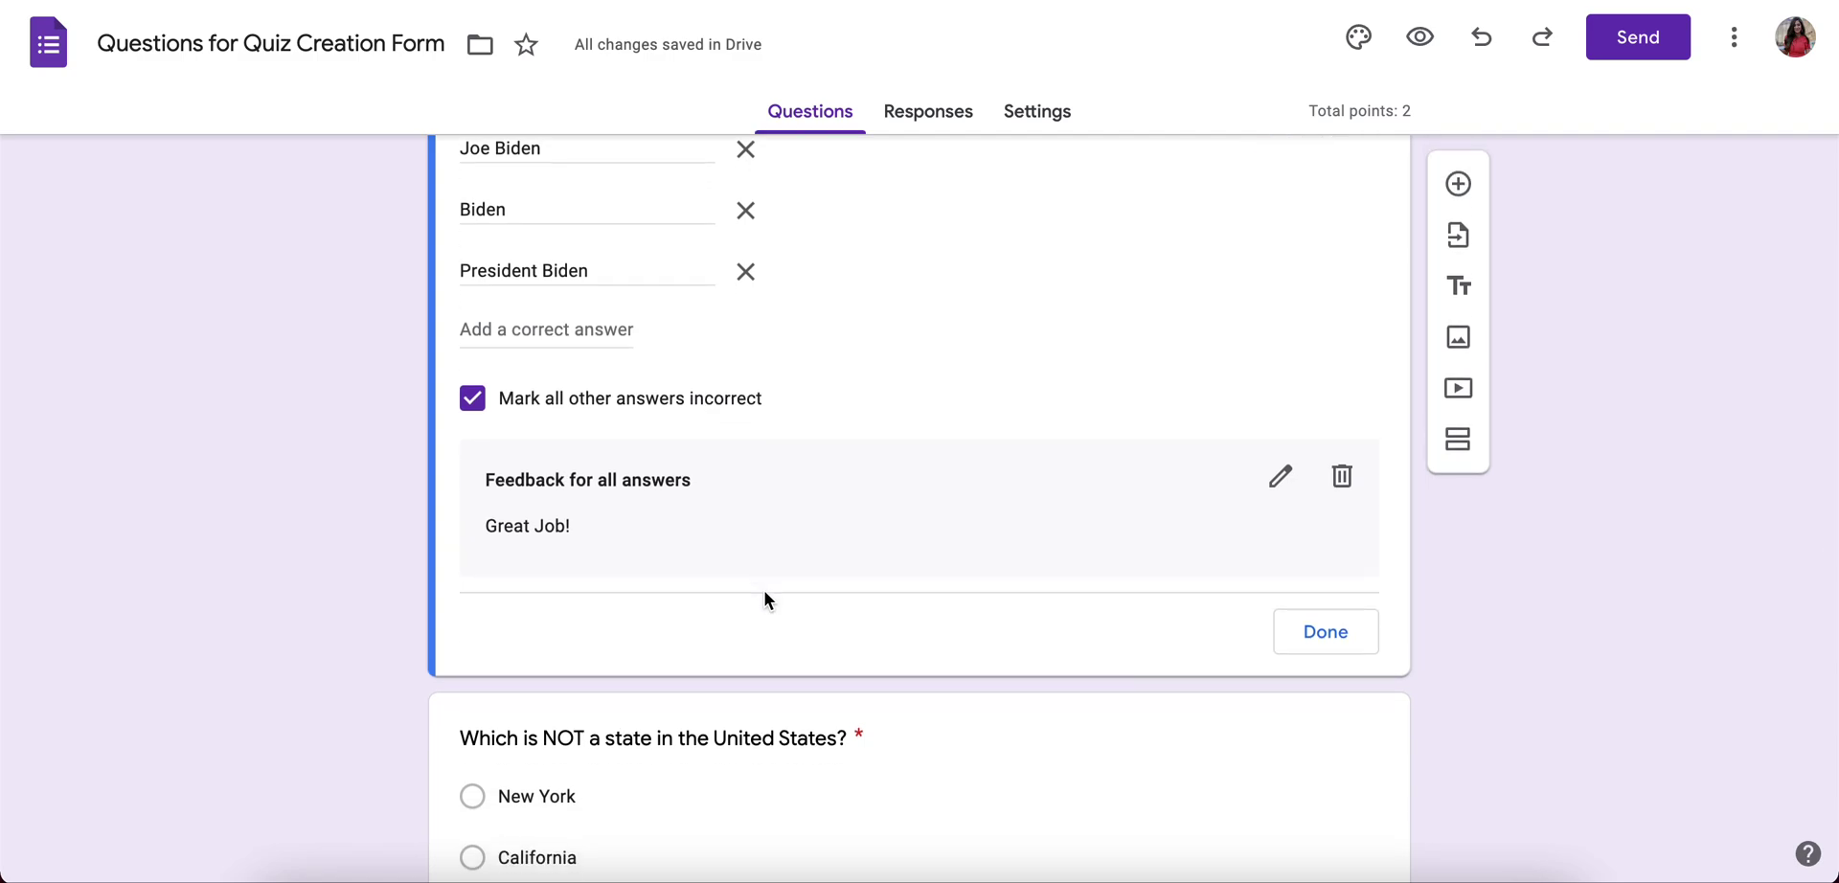
Open the 'Which is NOT a state in the United States?' question for editing.
scroll(764, 598, "down", 1)
scroll(763, 598, "up", 3)
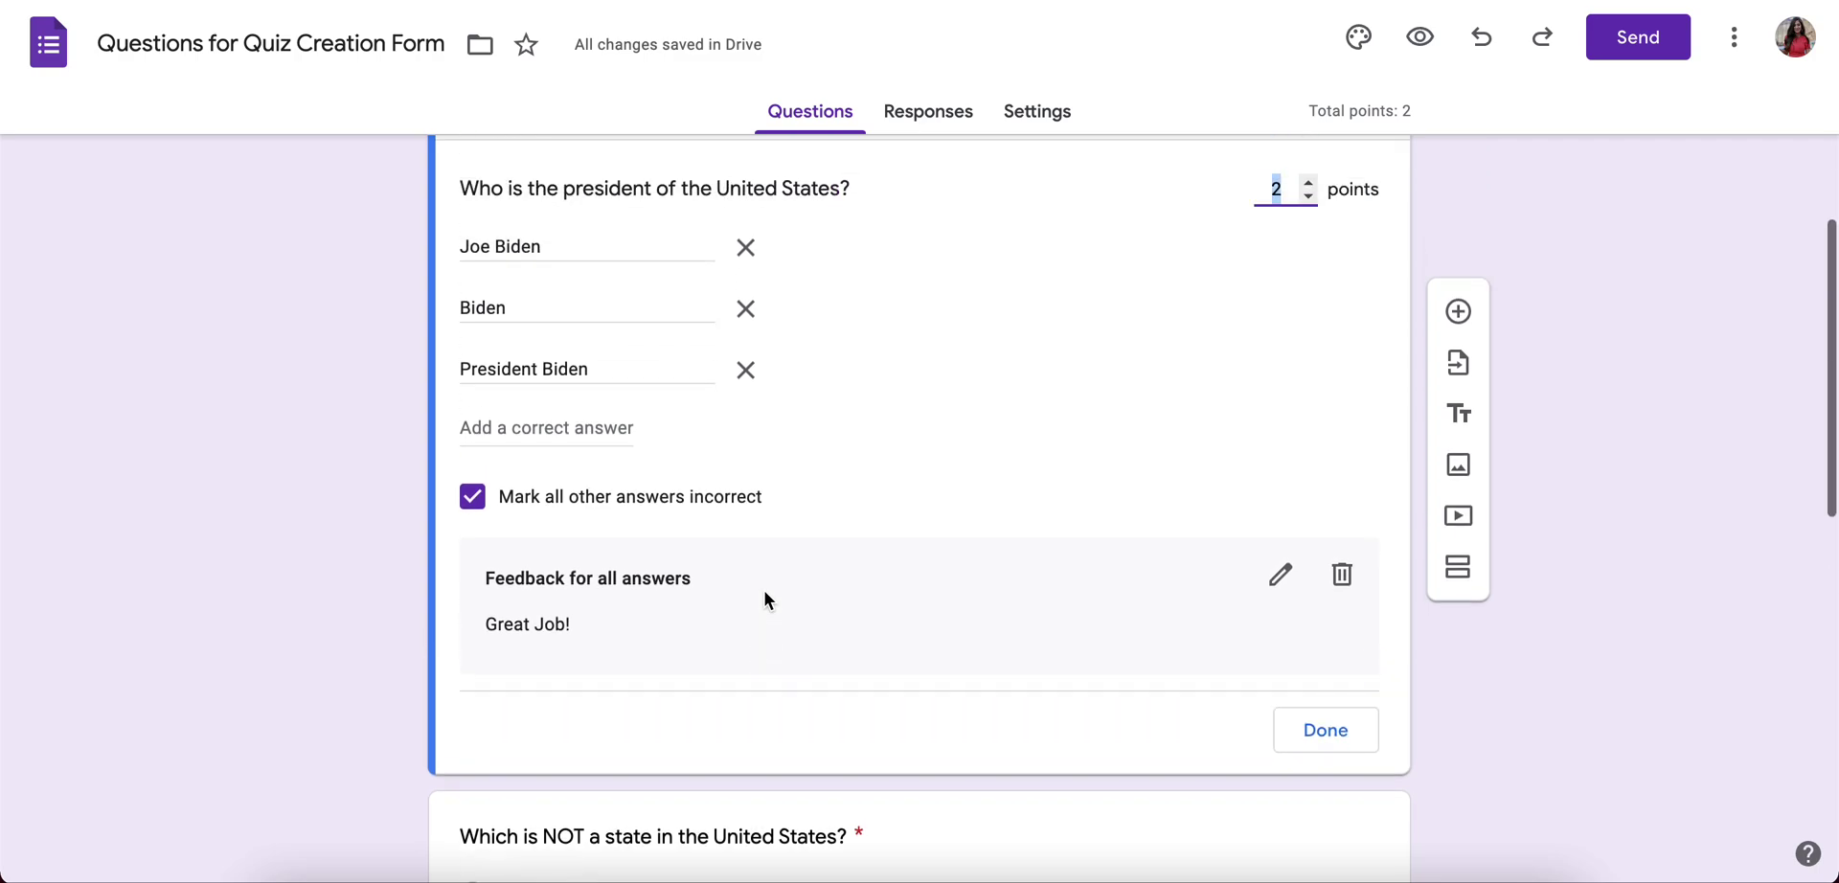
scroll(764, 599, "up", 2)
scroll(764, 599, "down", 10)
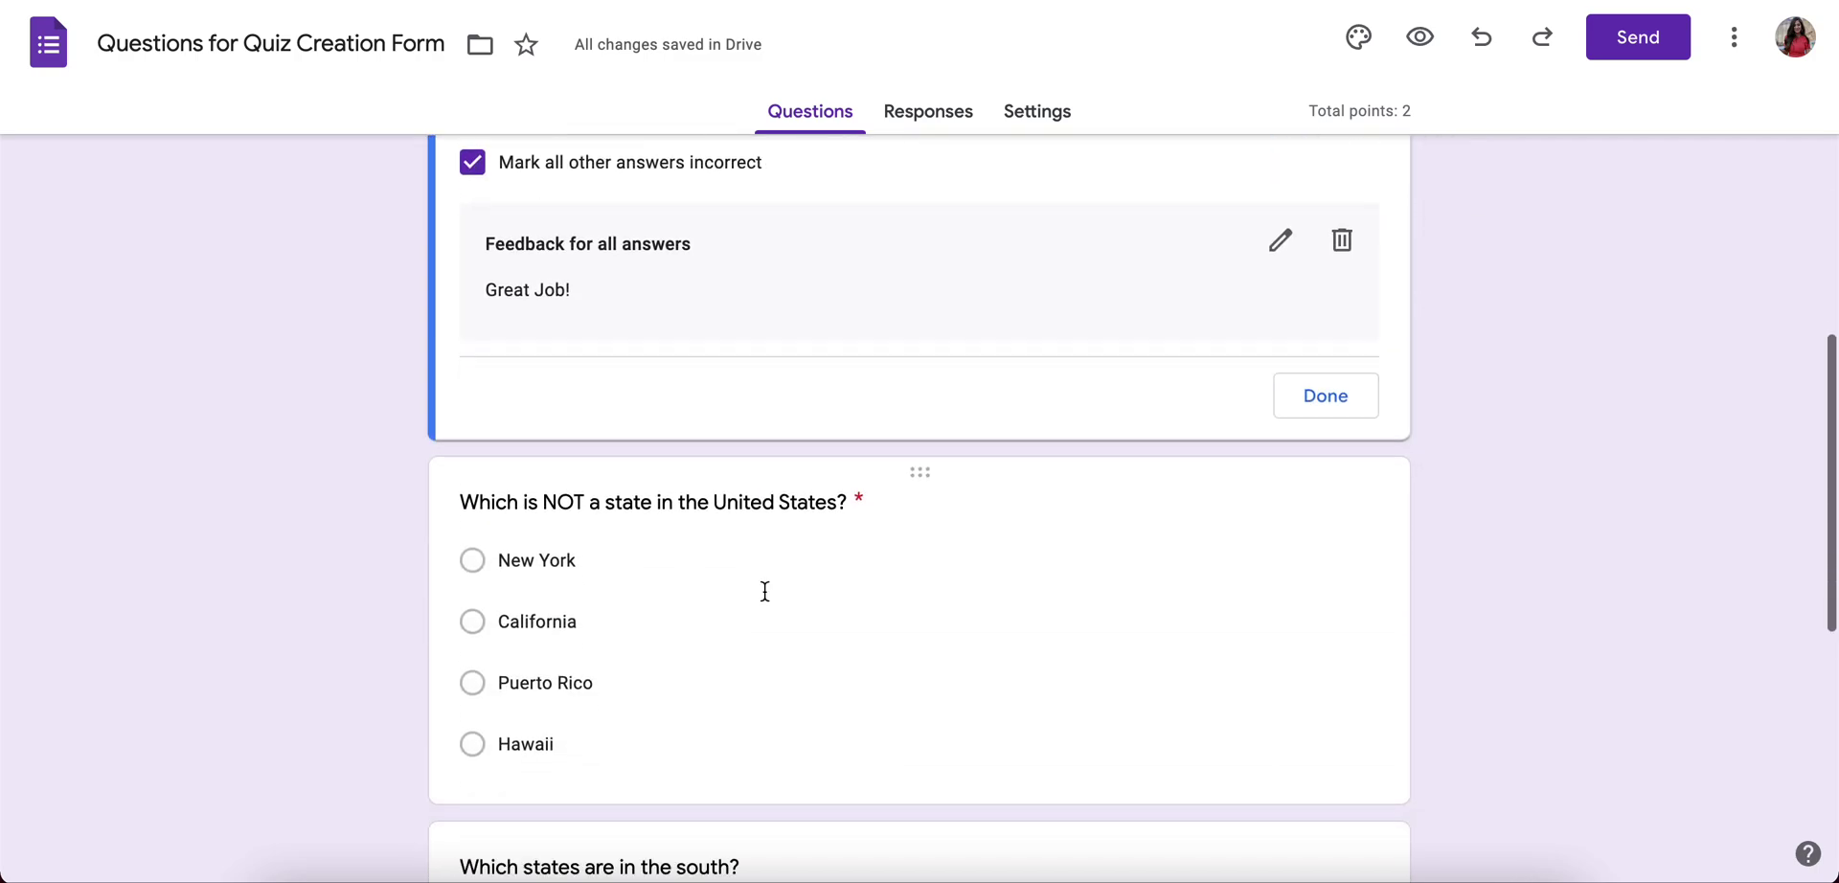
left_click(732, 500)
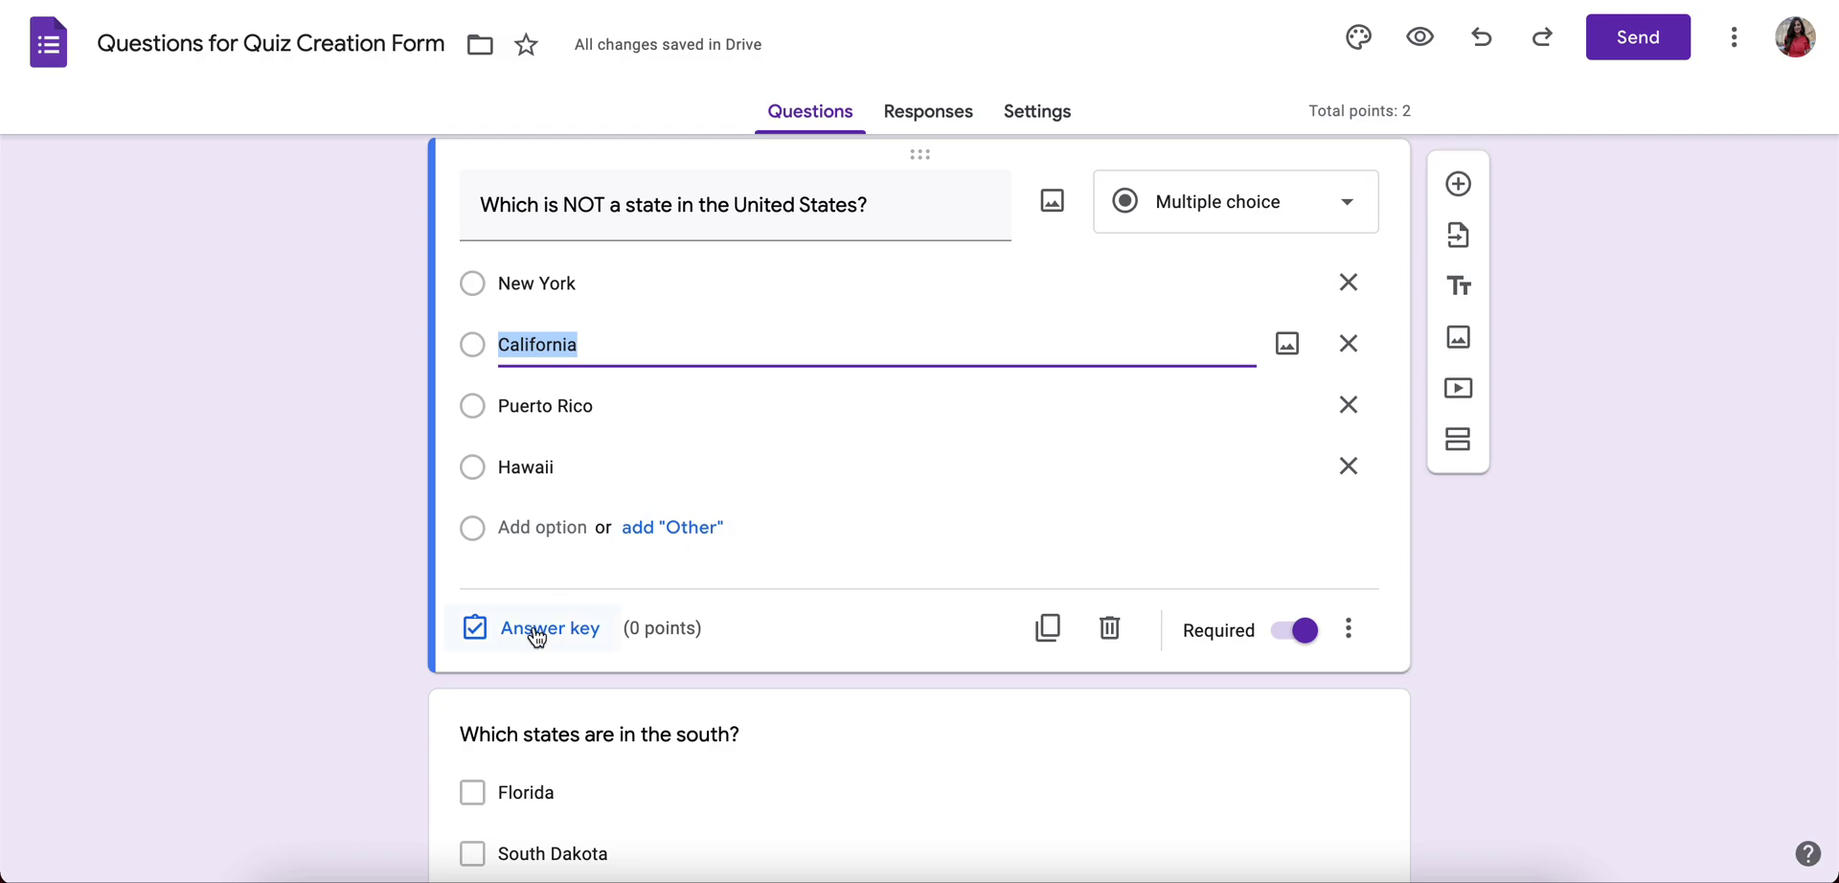
Set its answer key to 1 point with Puerto Rico as the correct answer.
left_click(536, 628)
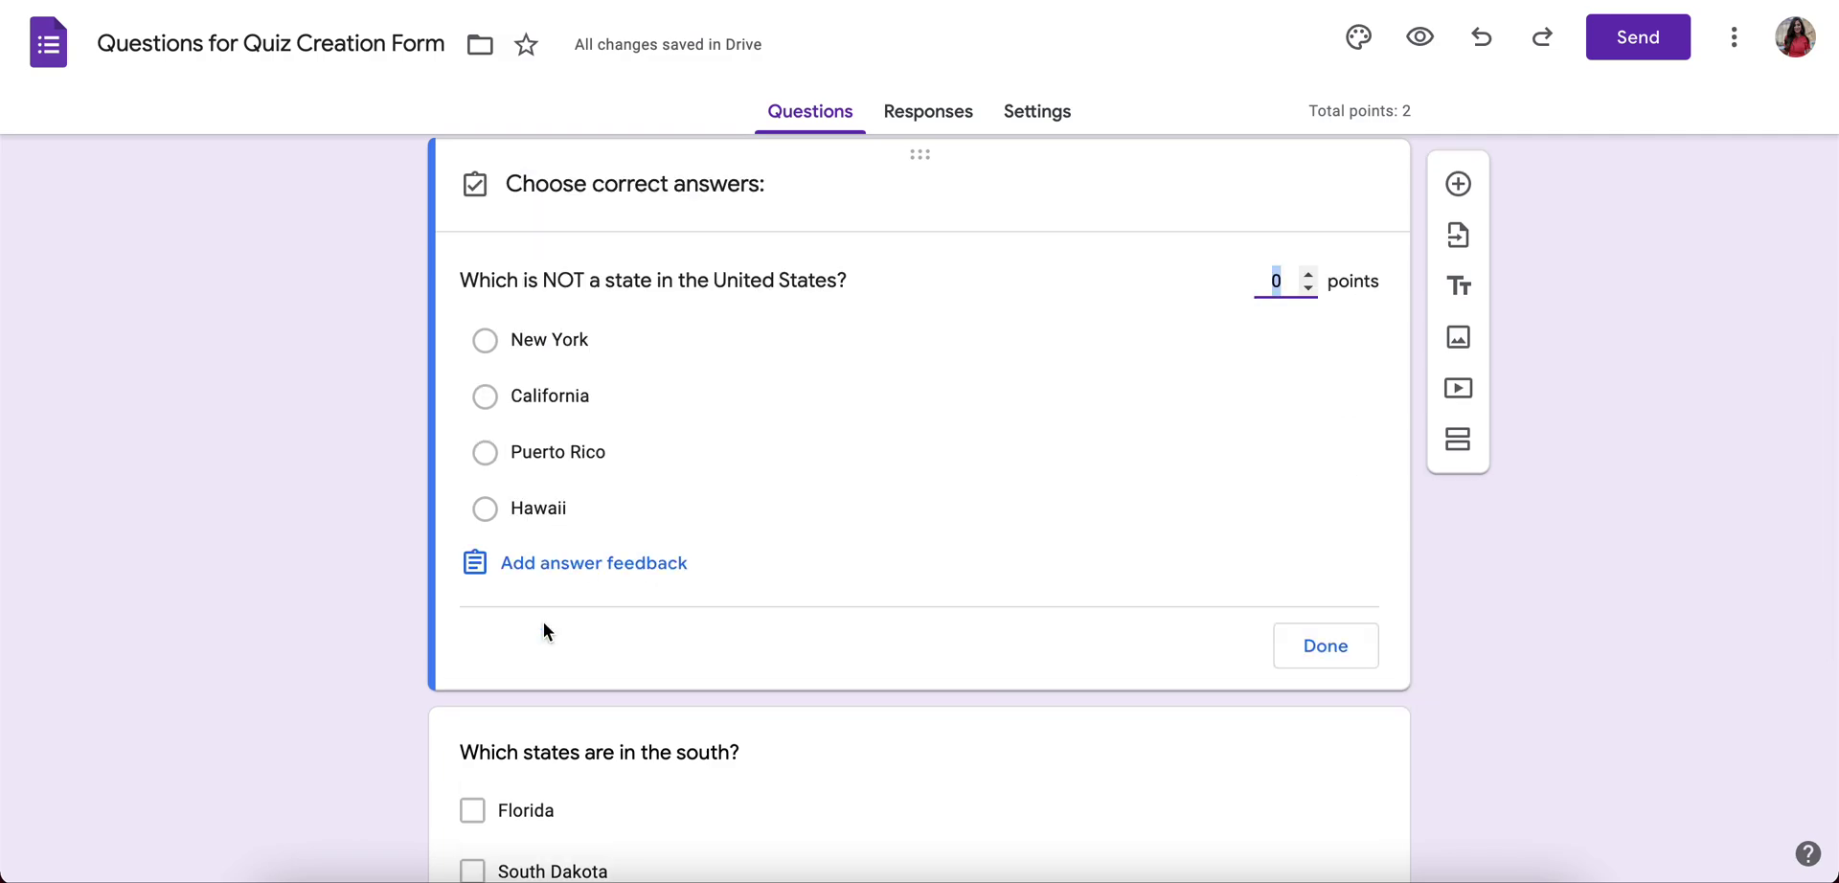
left_click(1309, 276)
left_click(485, 462)
left_click(487, 469)
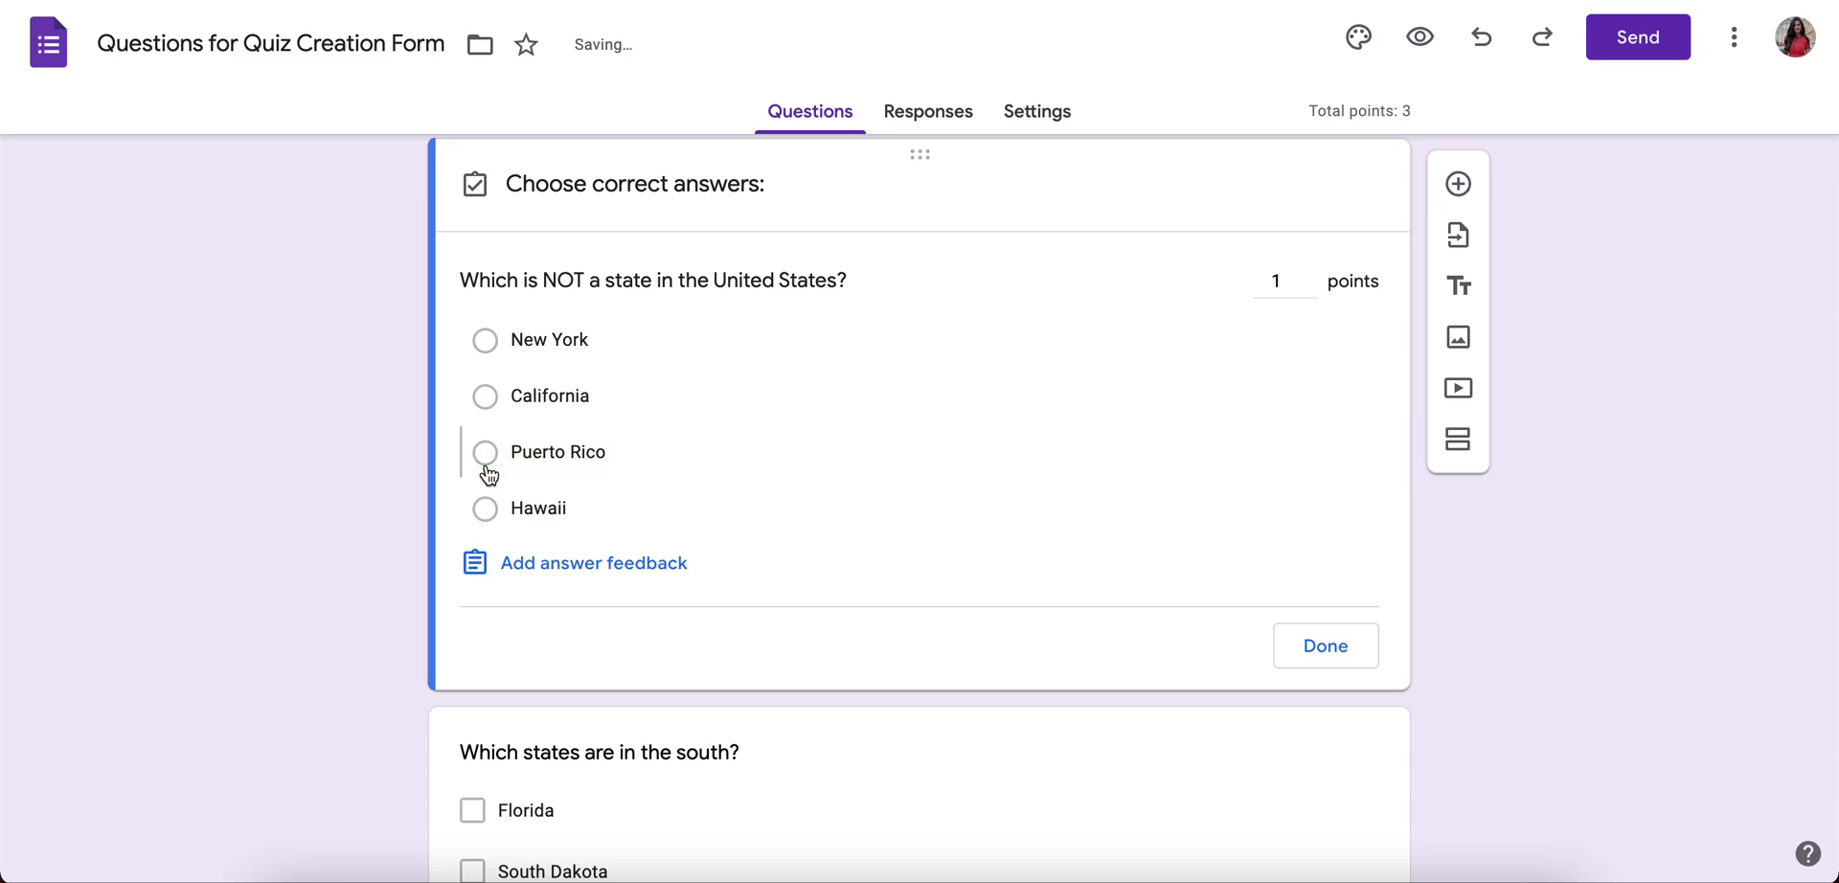
left_click(486, 469)
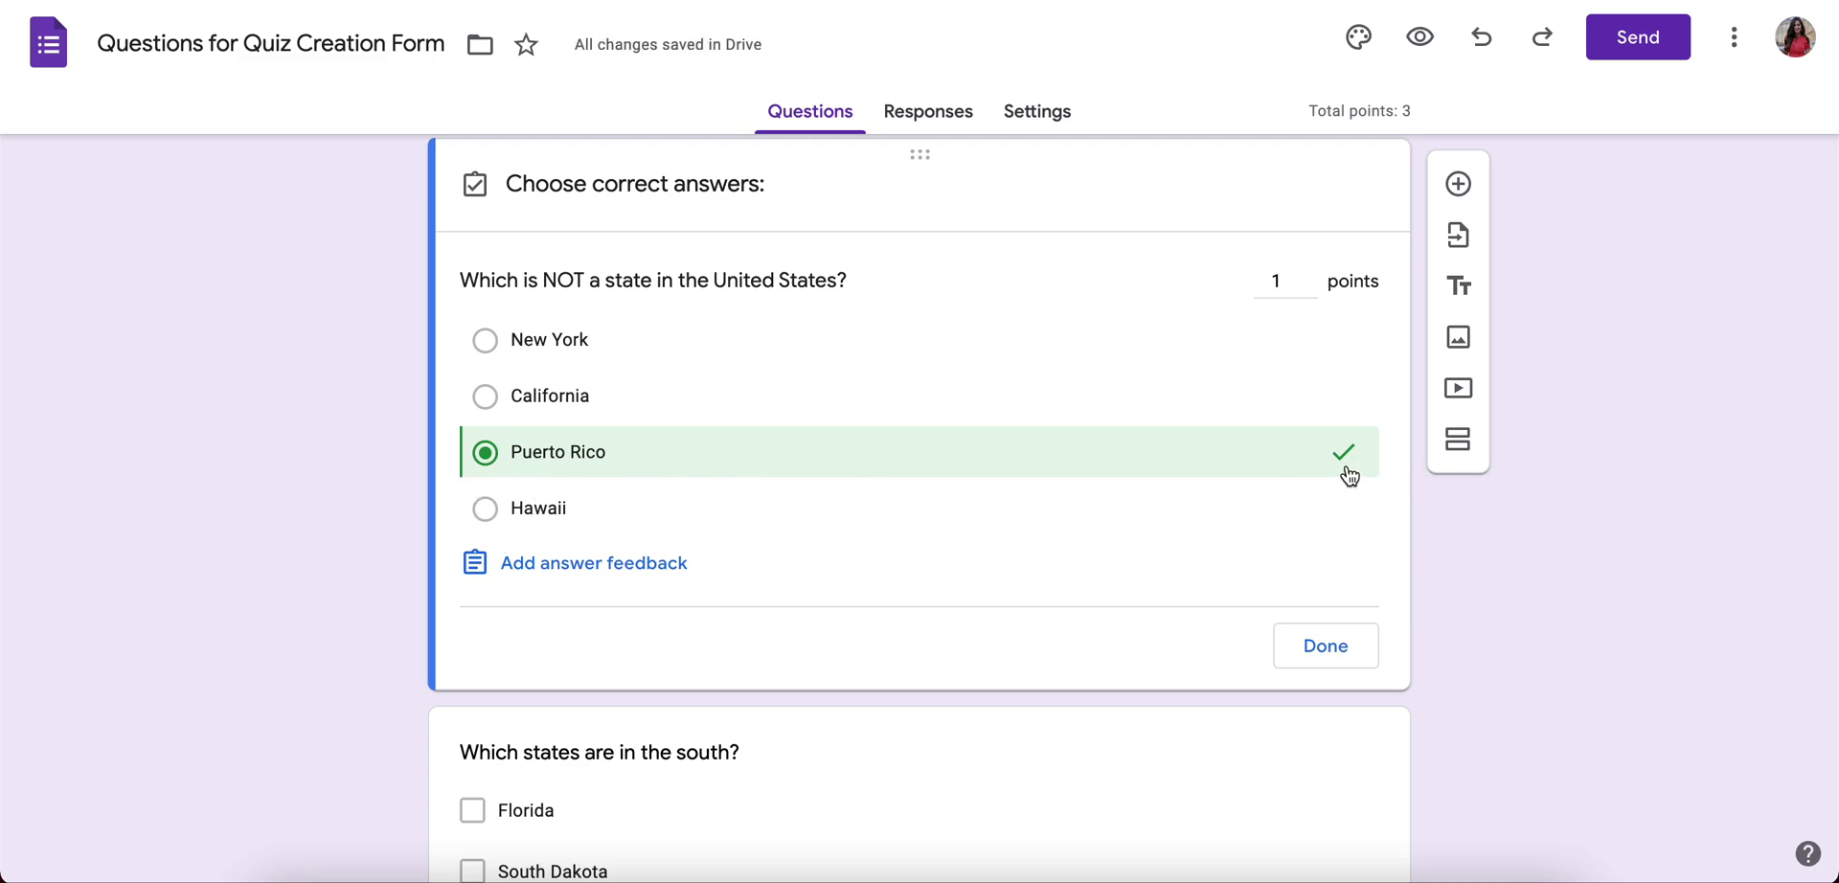
Leave the 'Which is NOT a state' feedback blank for correct and incorrect answers and save.
left_click(560, 567)
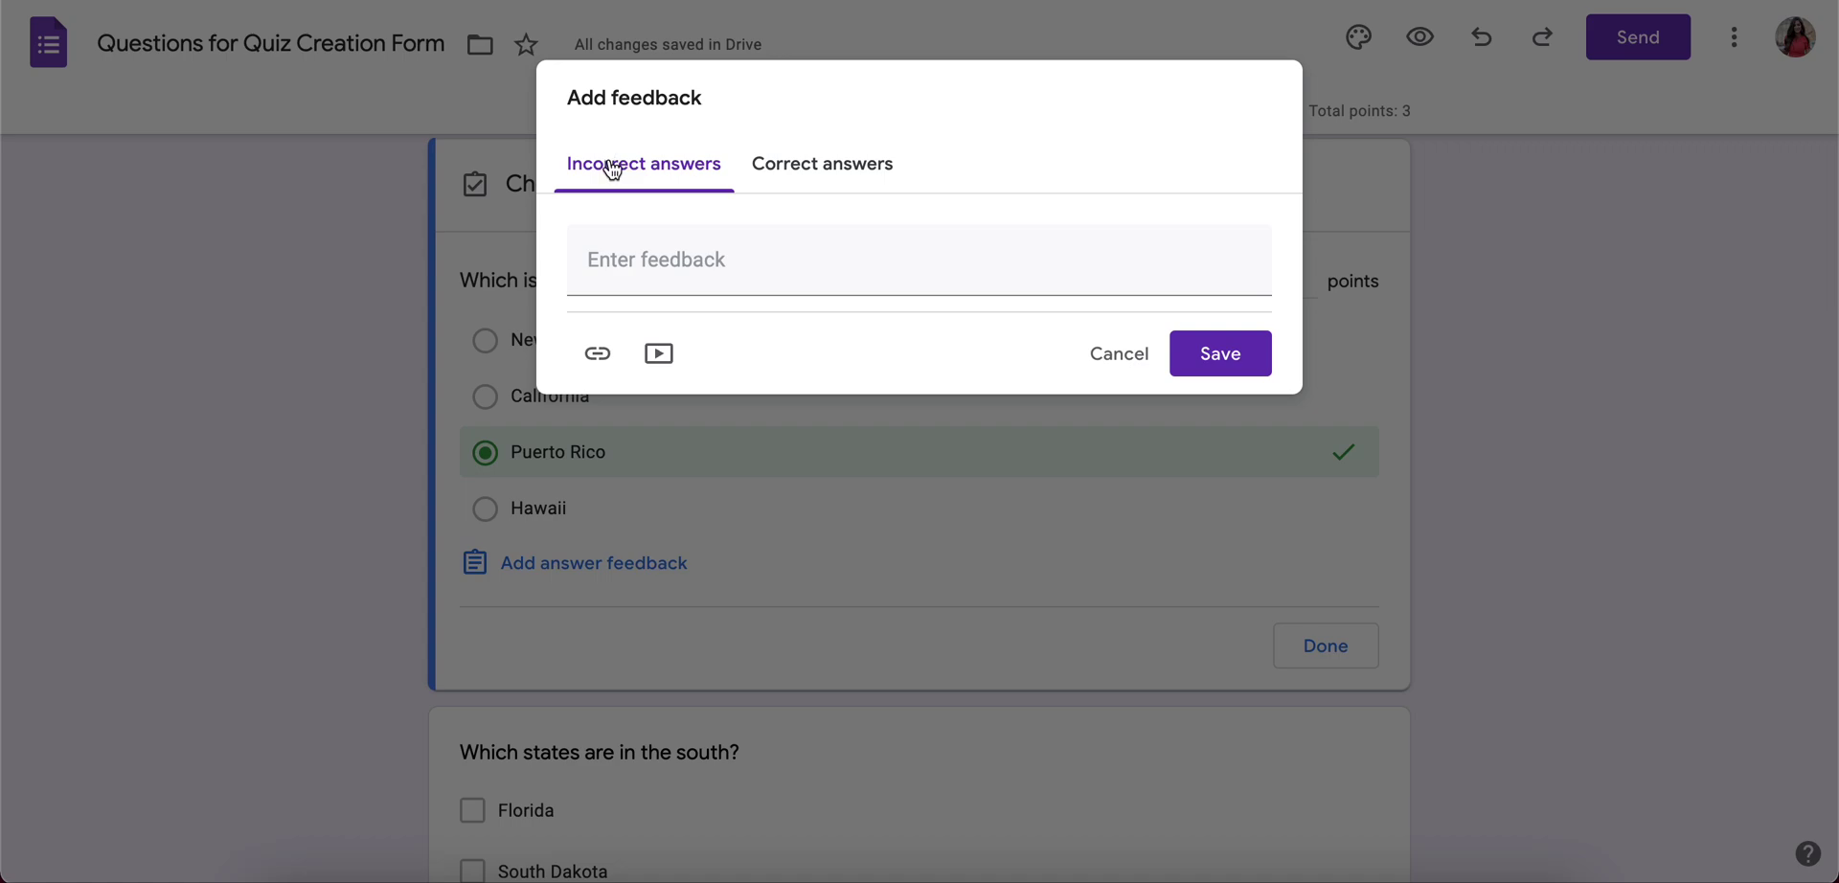
left_click(671, 269)
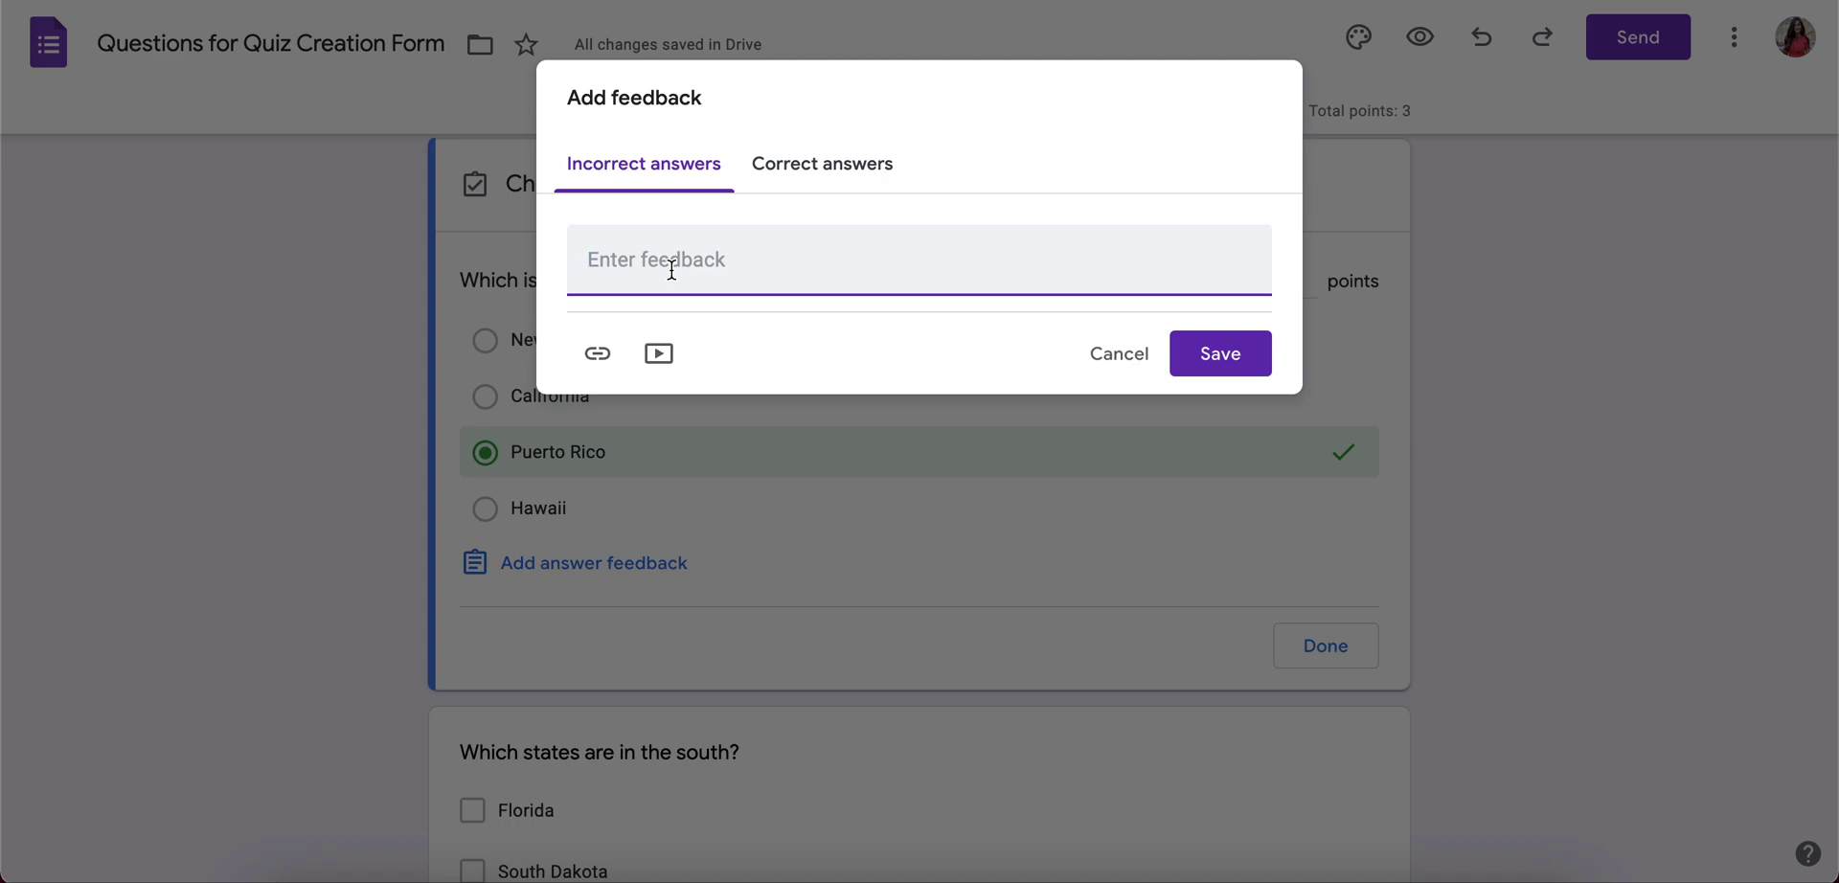
left_click(821, 161)
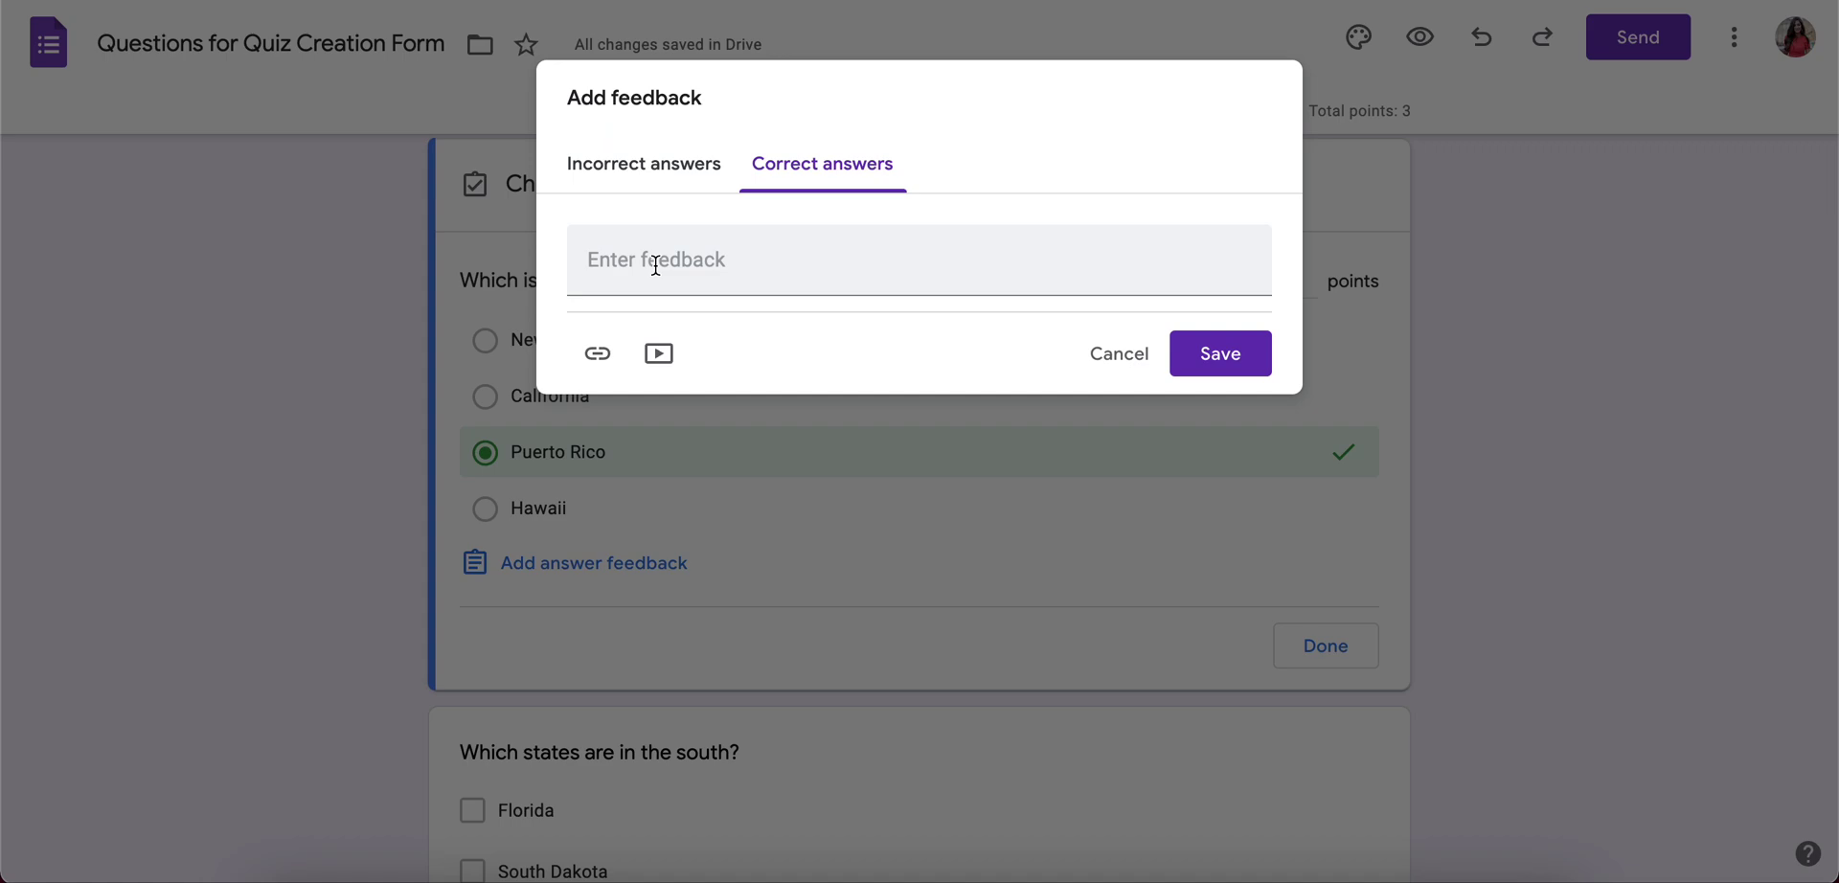
left_click(640, 178)
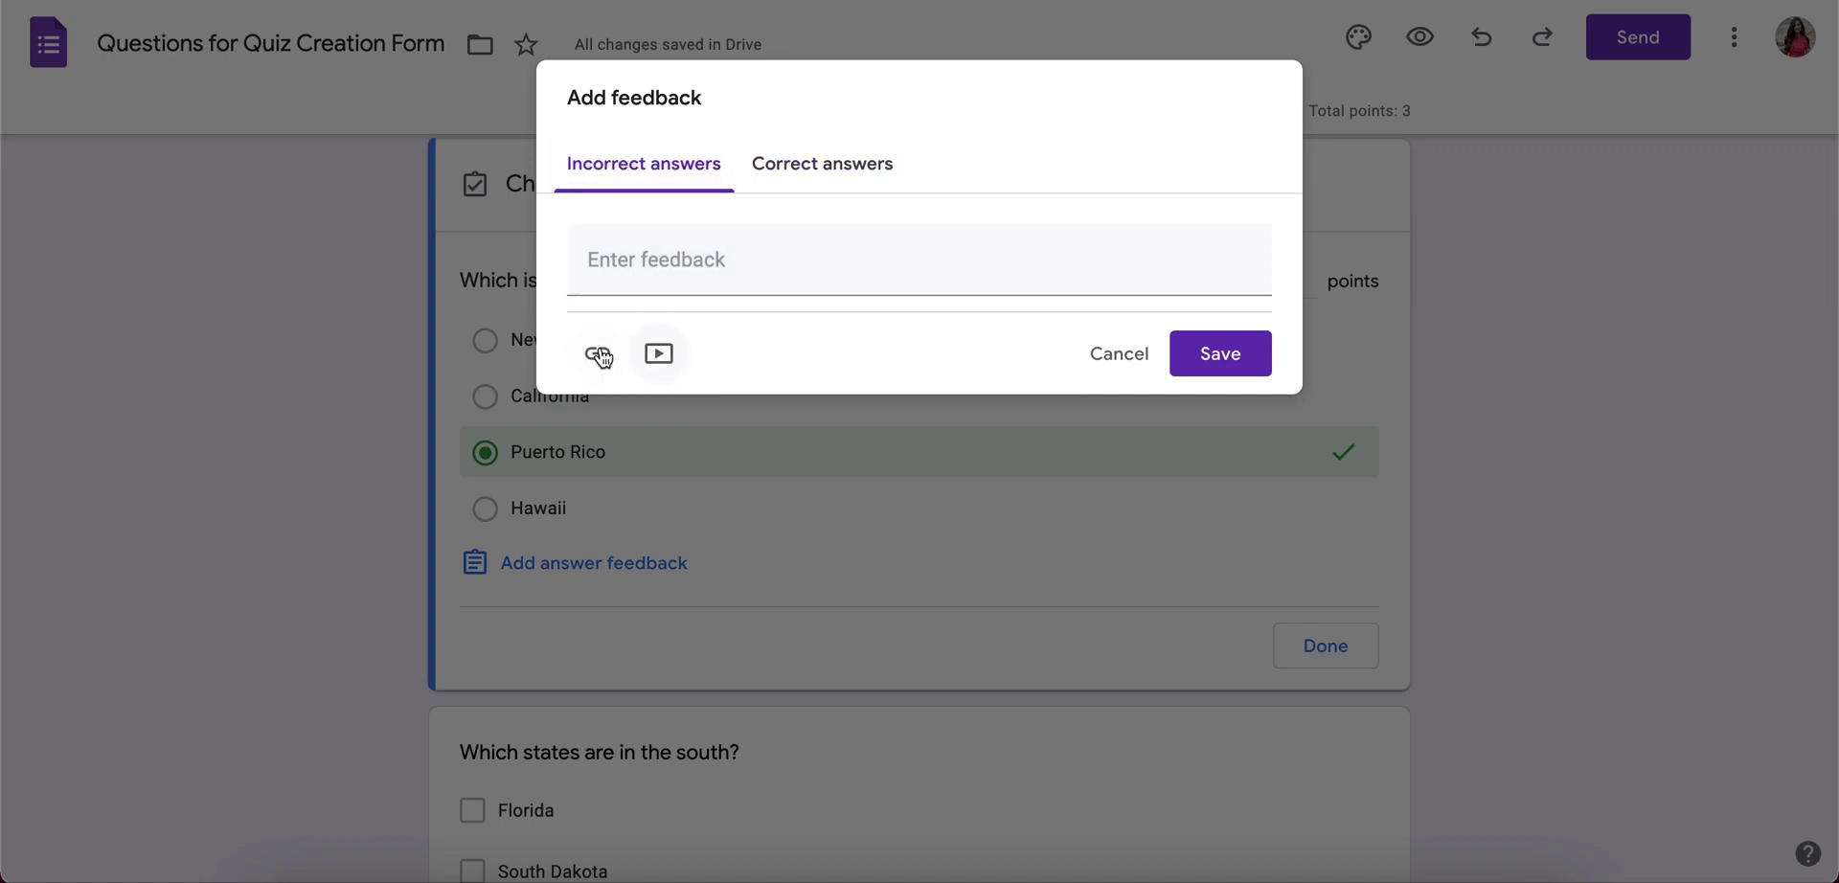
left_click(1238, 362)
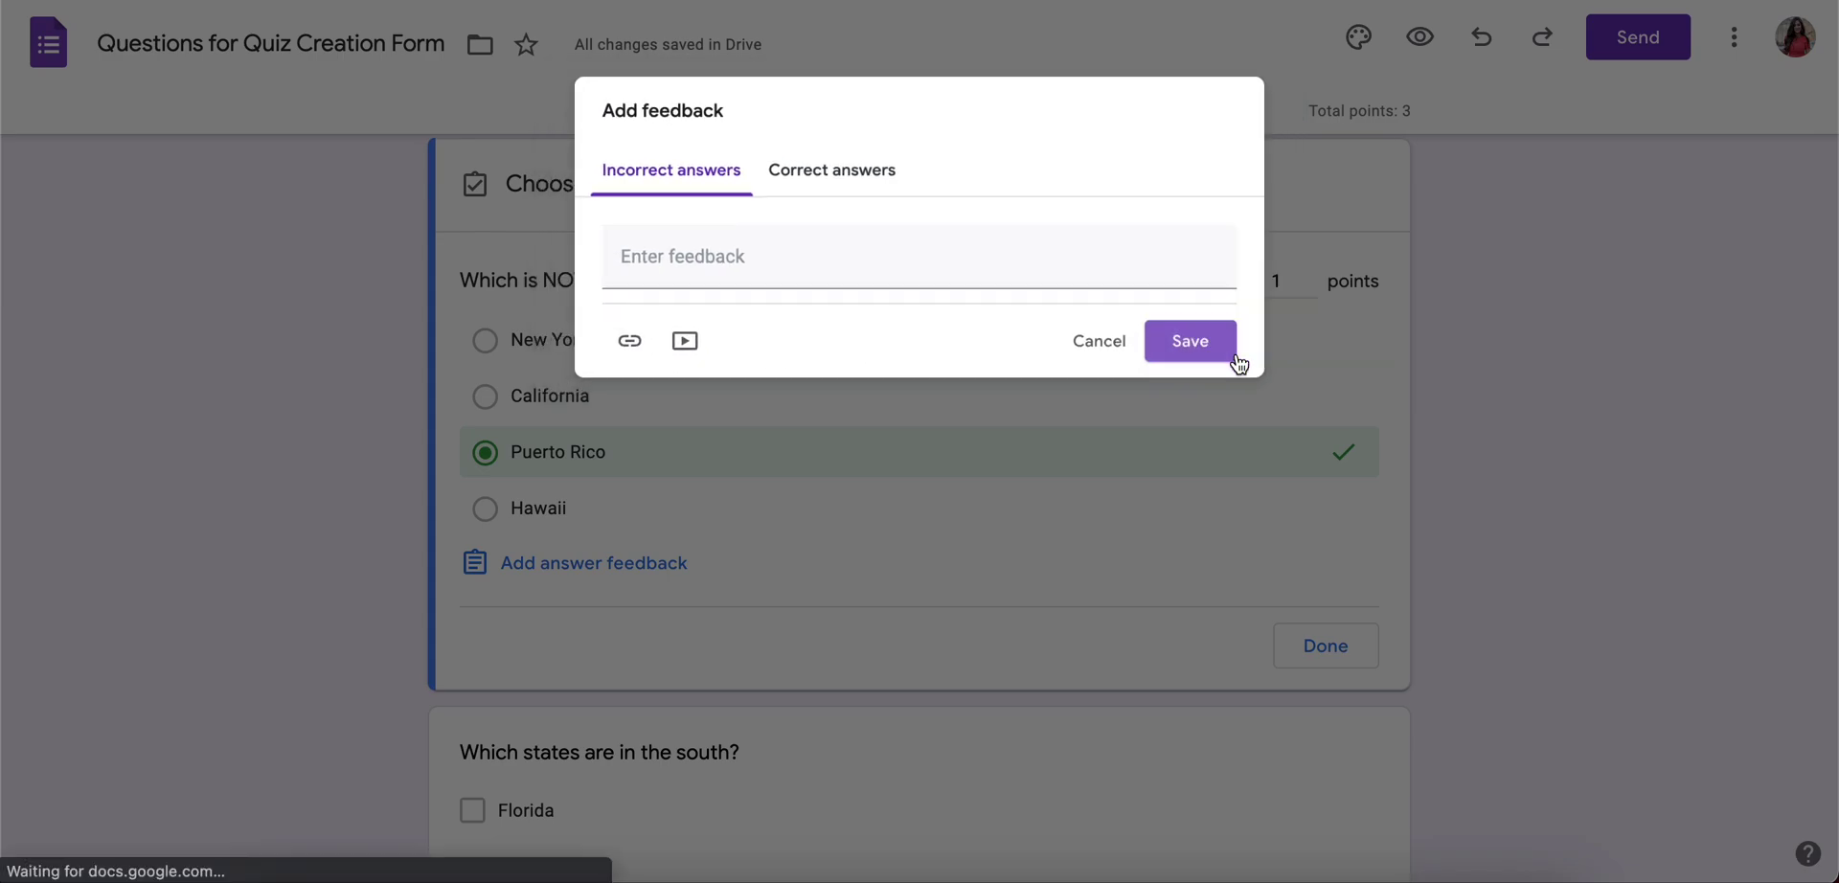
scroll(1038, 515, "down", 2)
Open the 'Which states are in the south?' question for editing.
scroll(1037, 508, "down", 2)
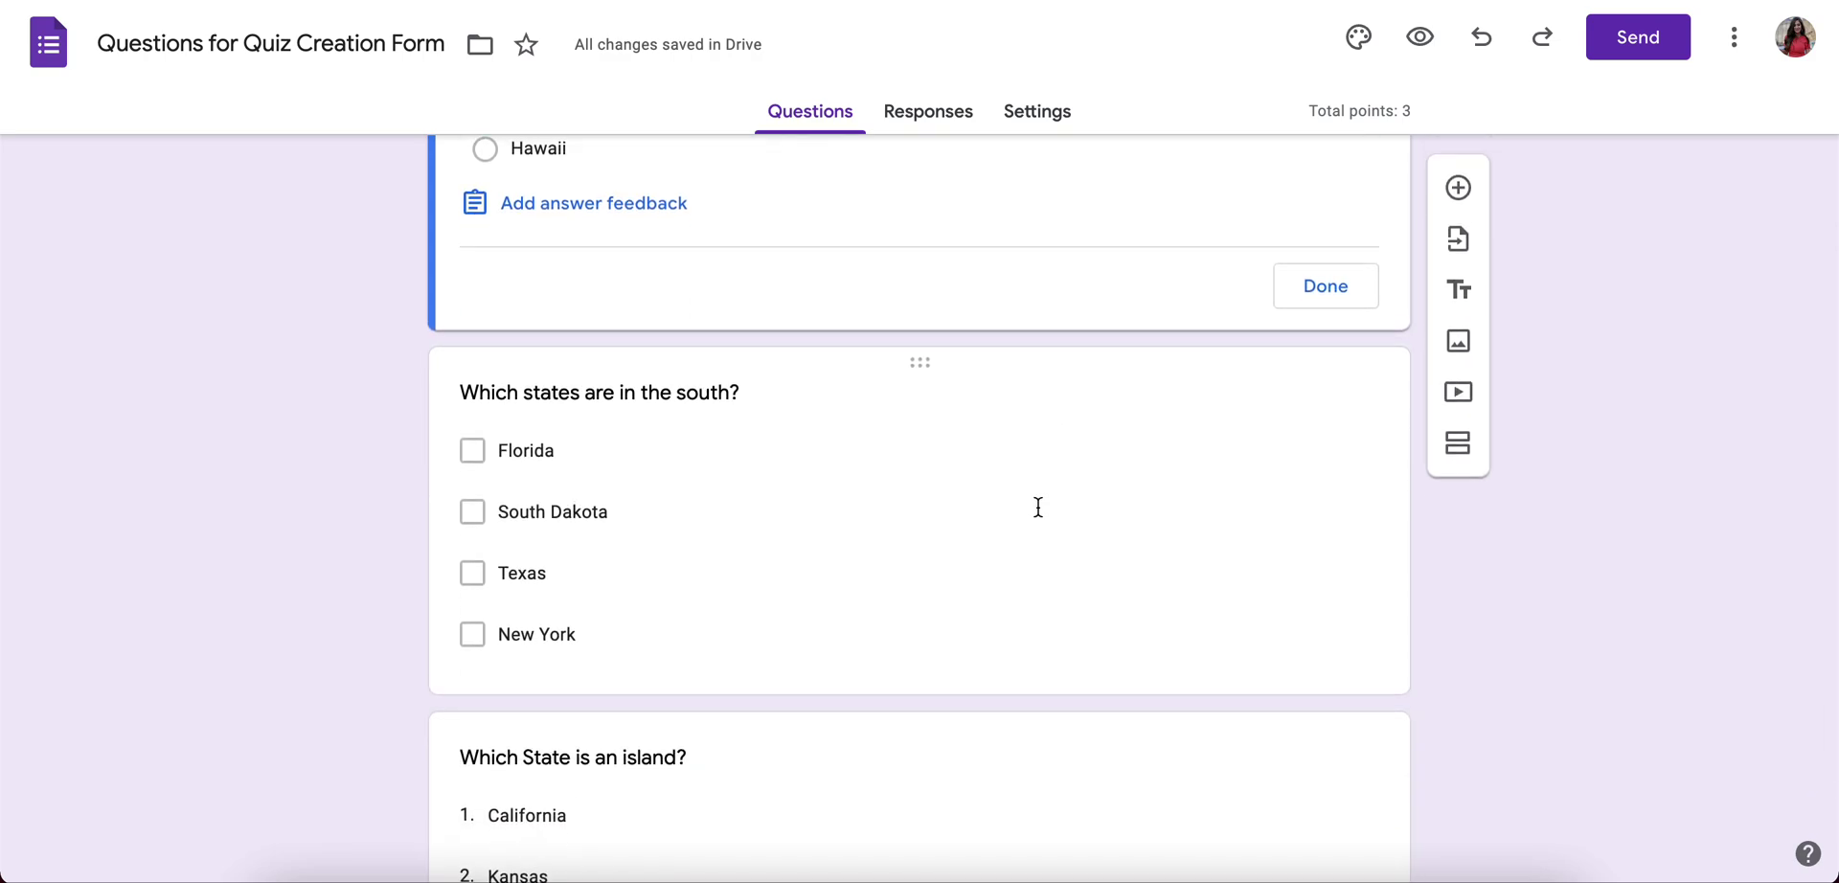
scroll(1038, 508, "up", 1)
scroll(1037, 507, "down", 1)
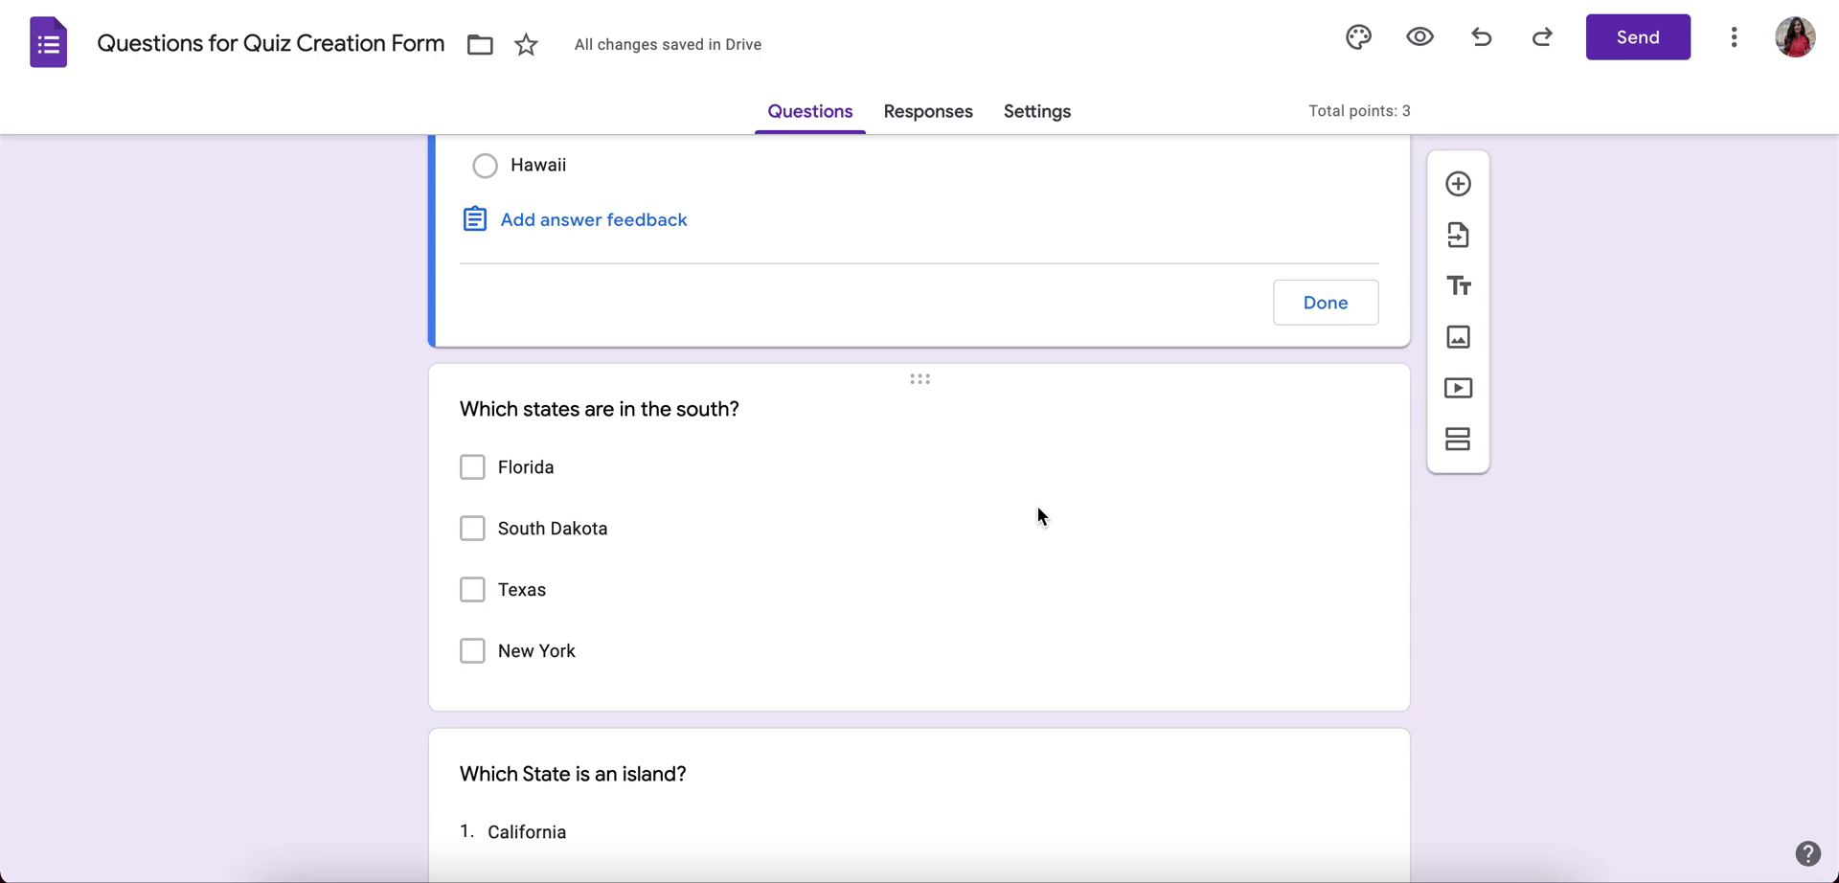
scroll(1037, 515, "up", 6)
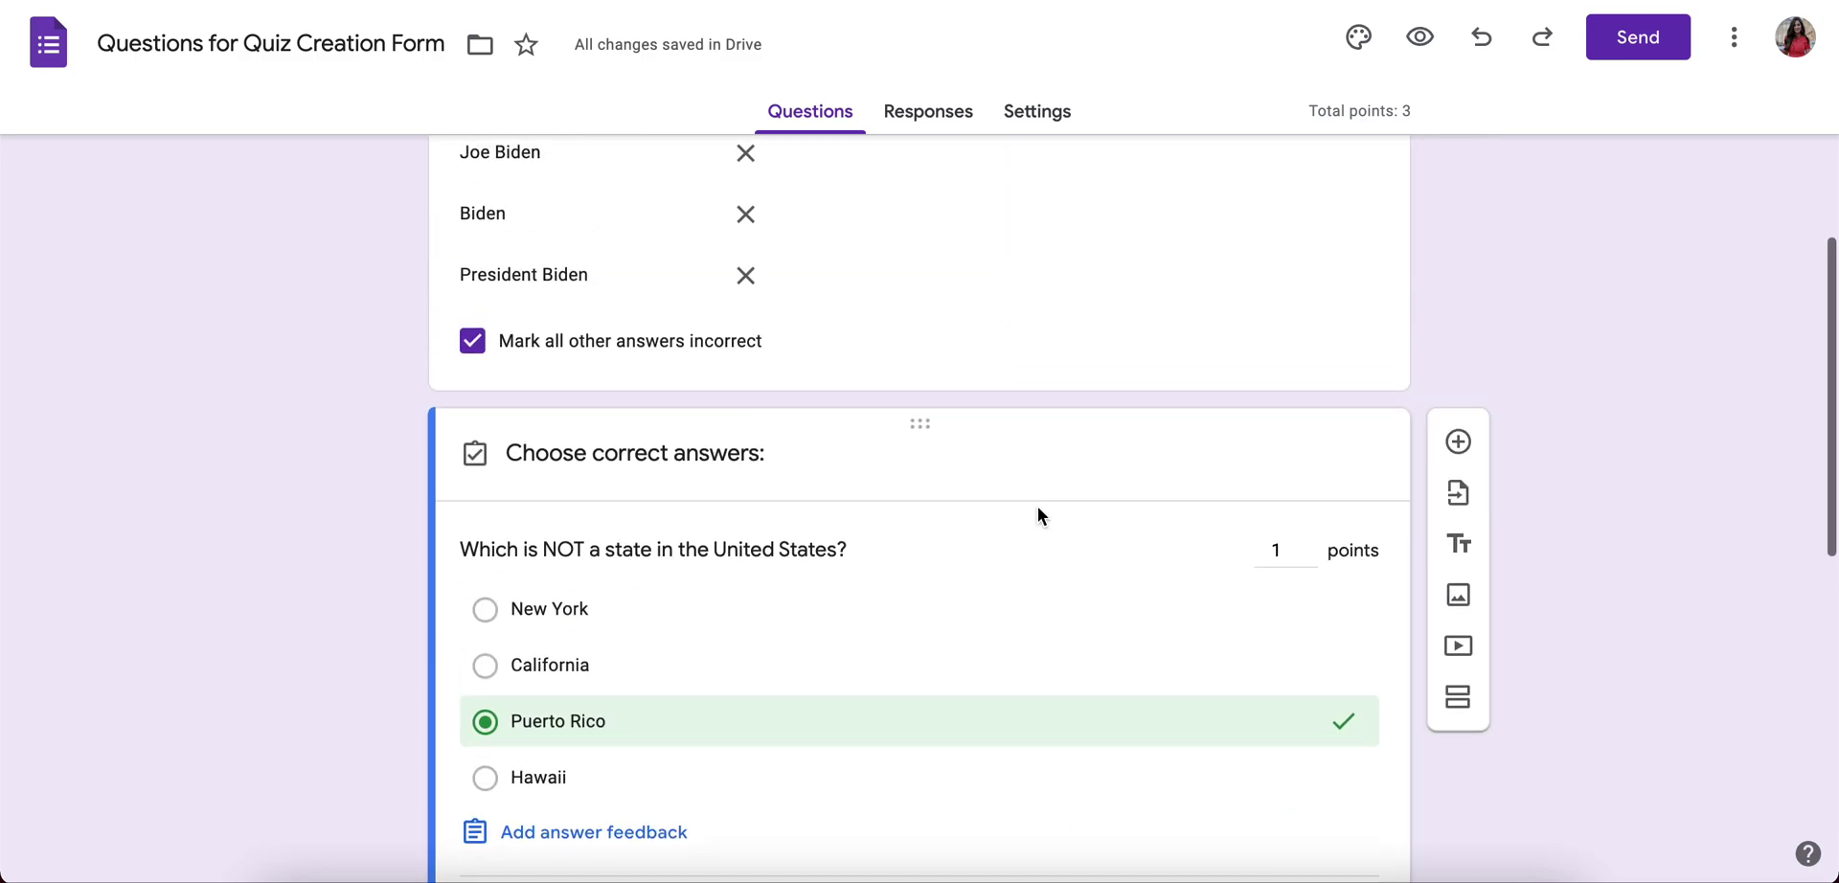
scroll(1037, 507, "down", 3)
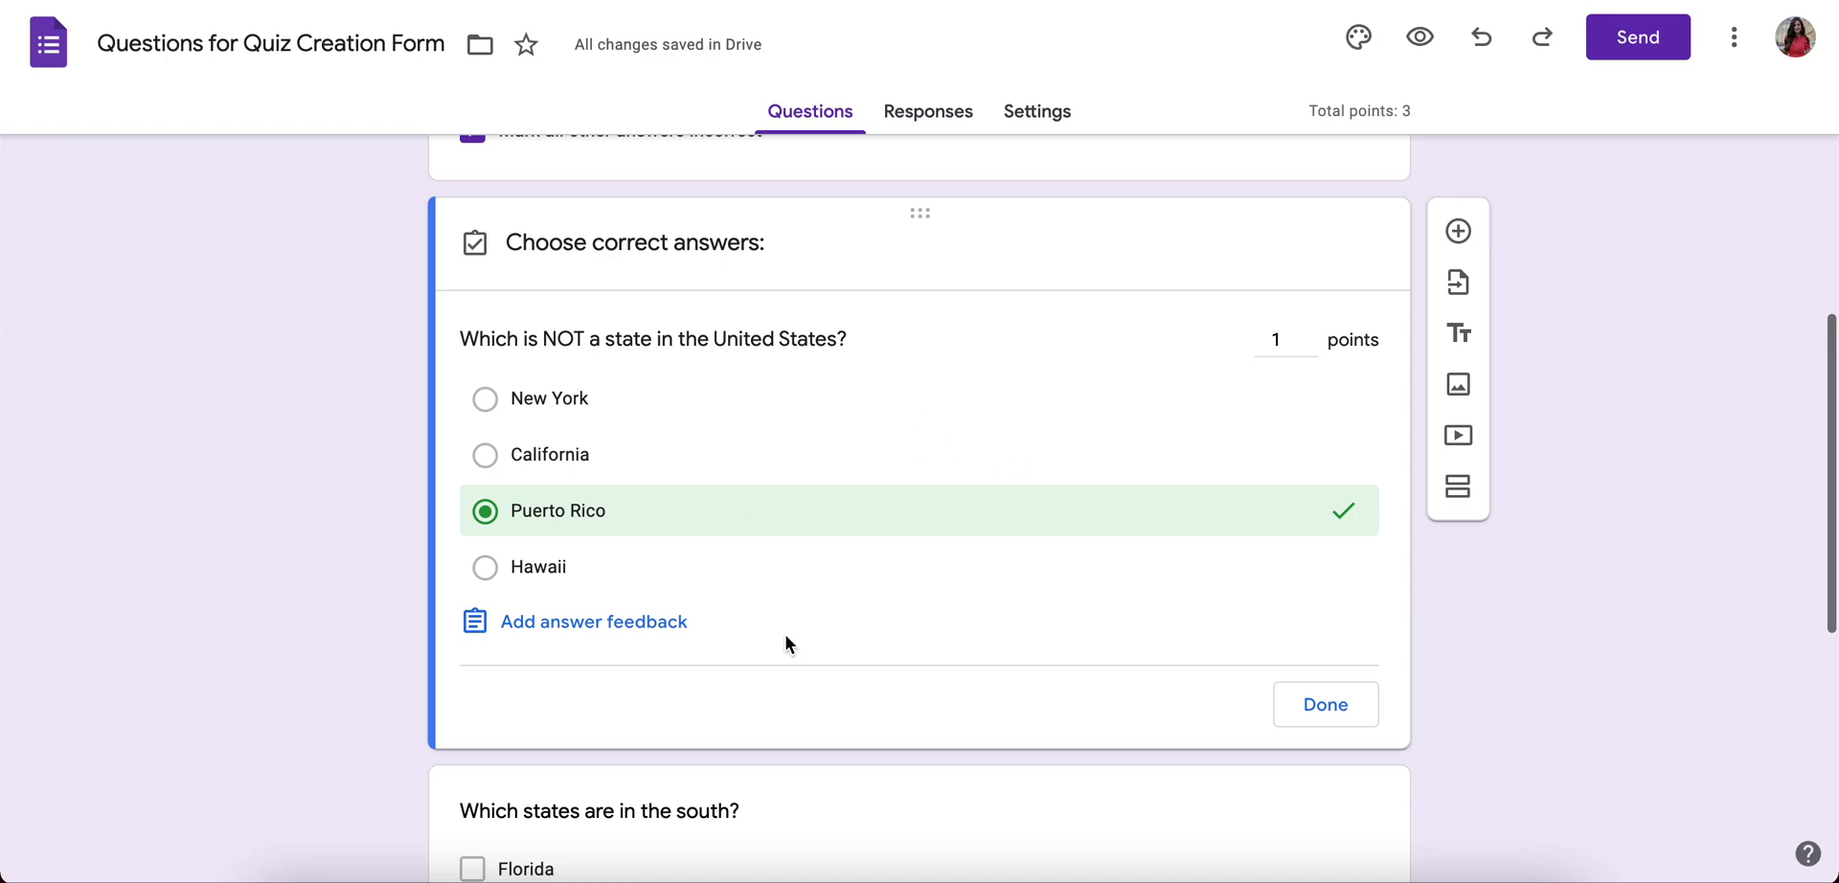
scroll(898, 460, "down", 4)
left_click(821, 520)
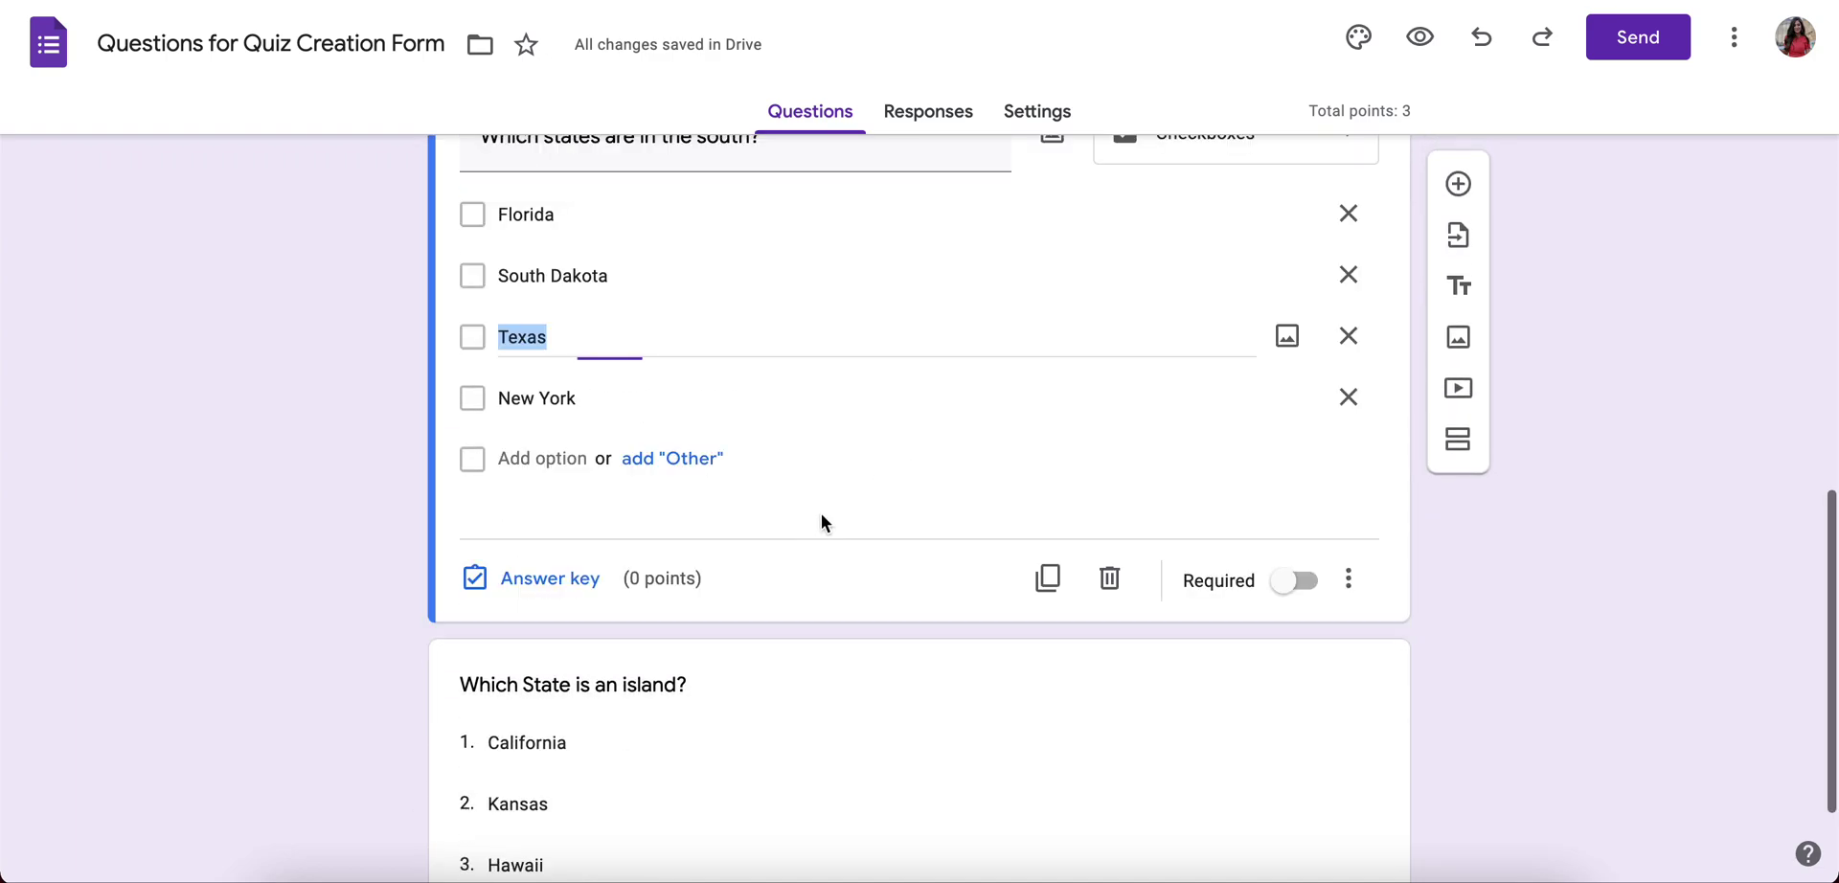
Set its answer key to 2 points with Texas and Florida as correct answers.
left_click(555, 578)
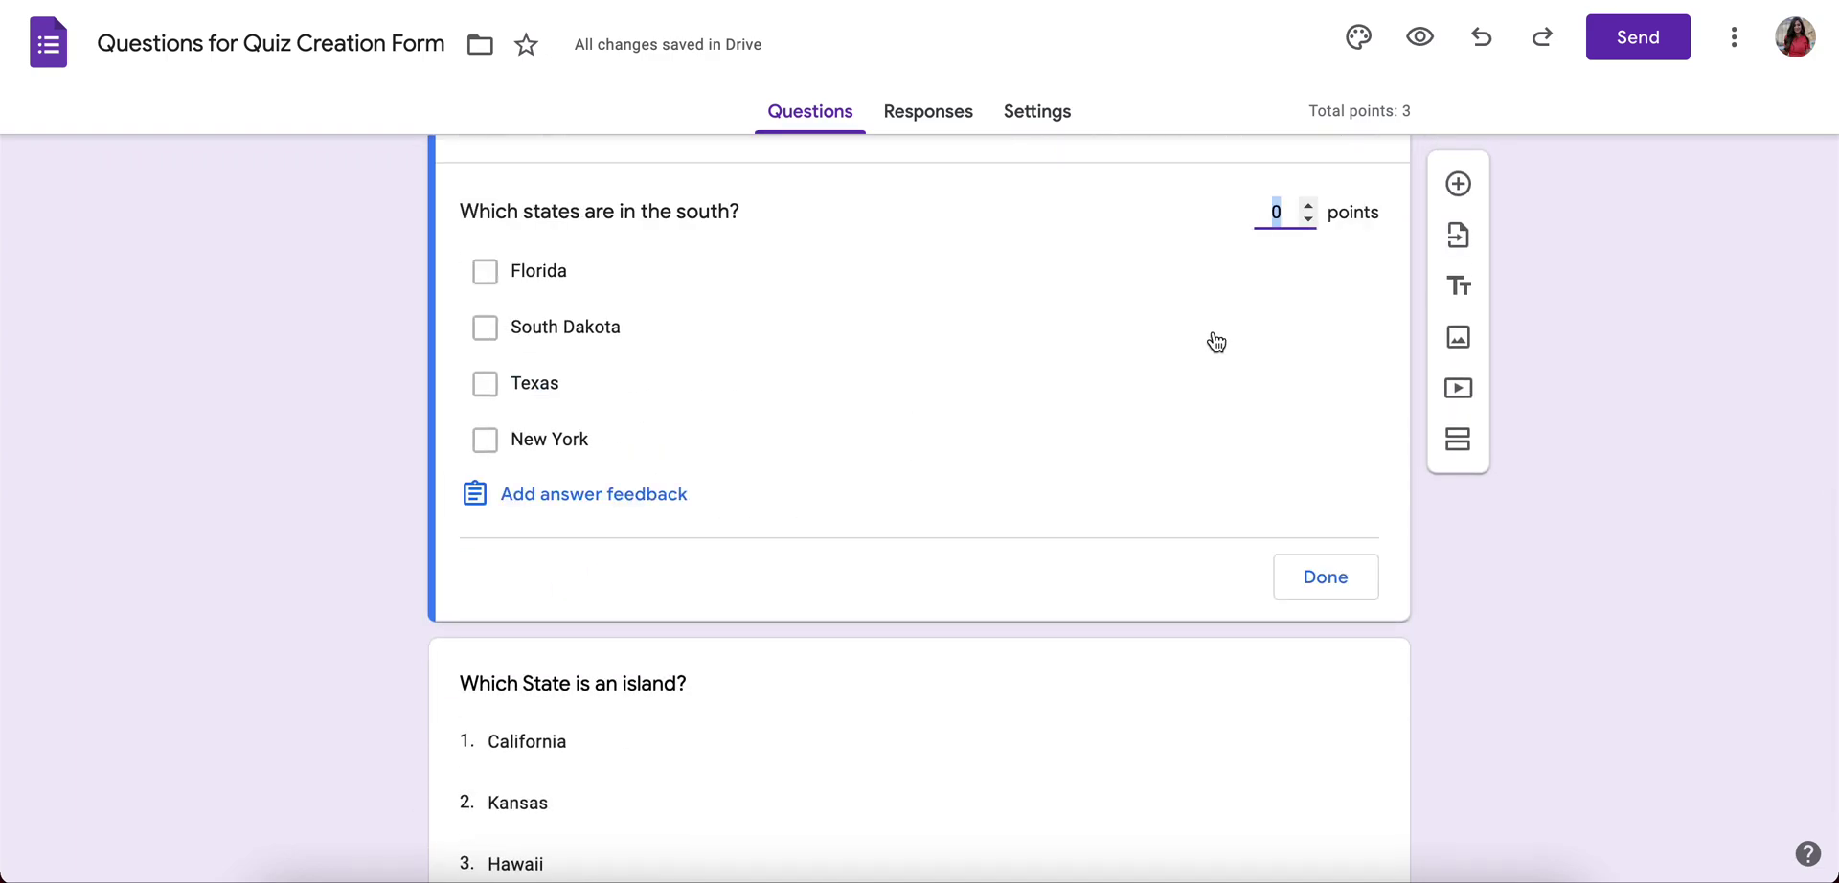
left_click(1308, 206)
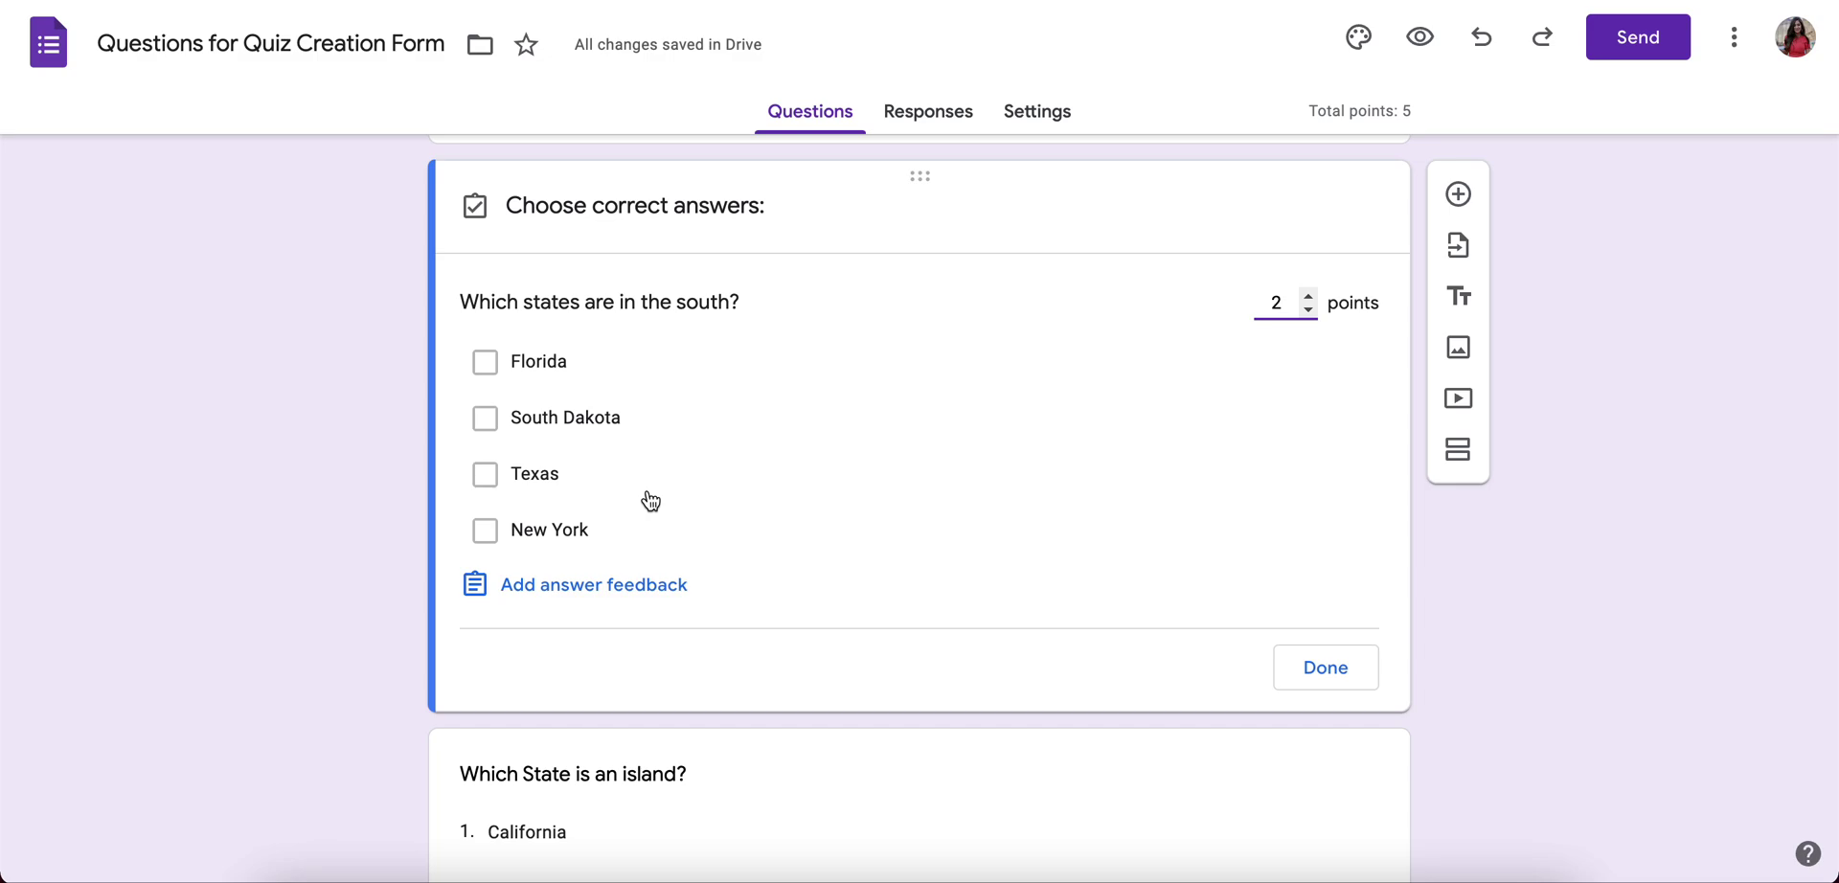
left_click(487, 476)
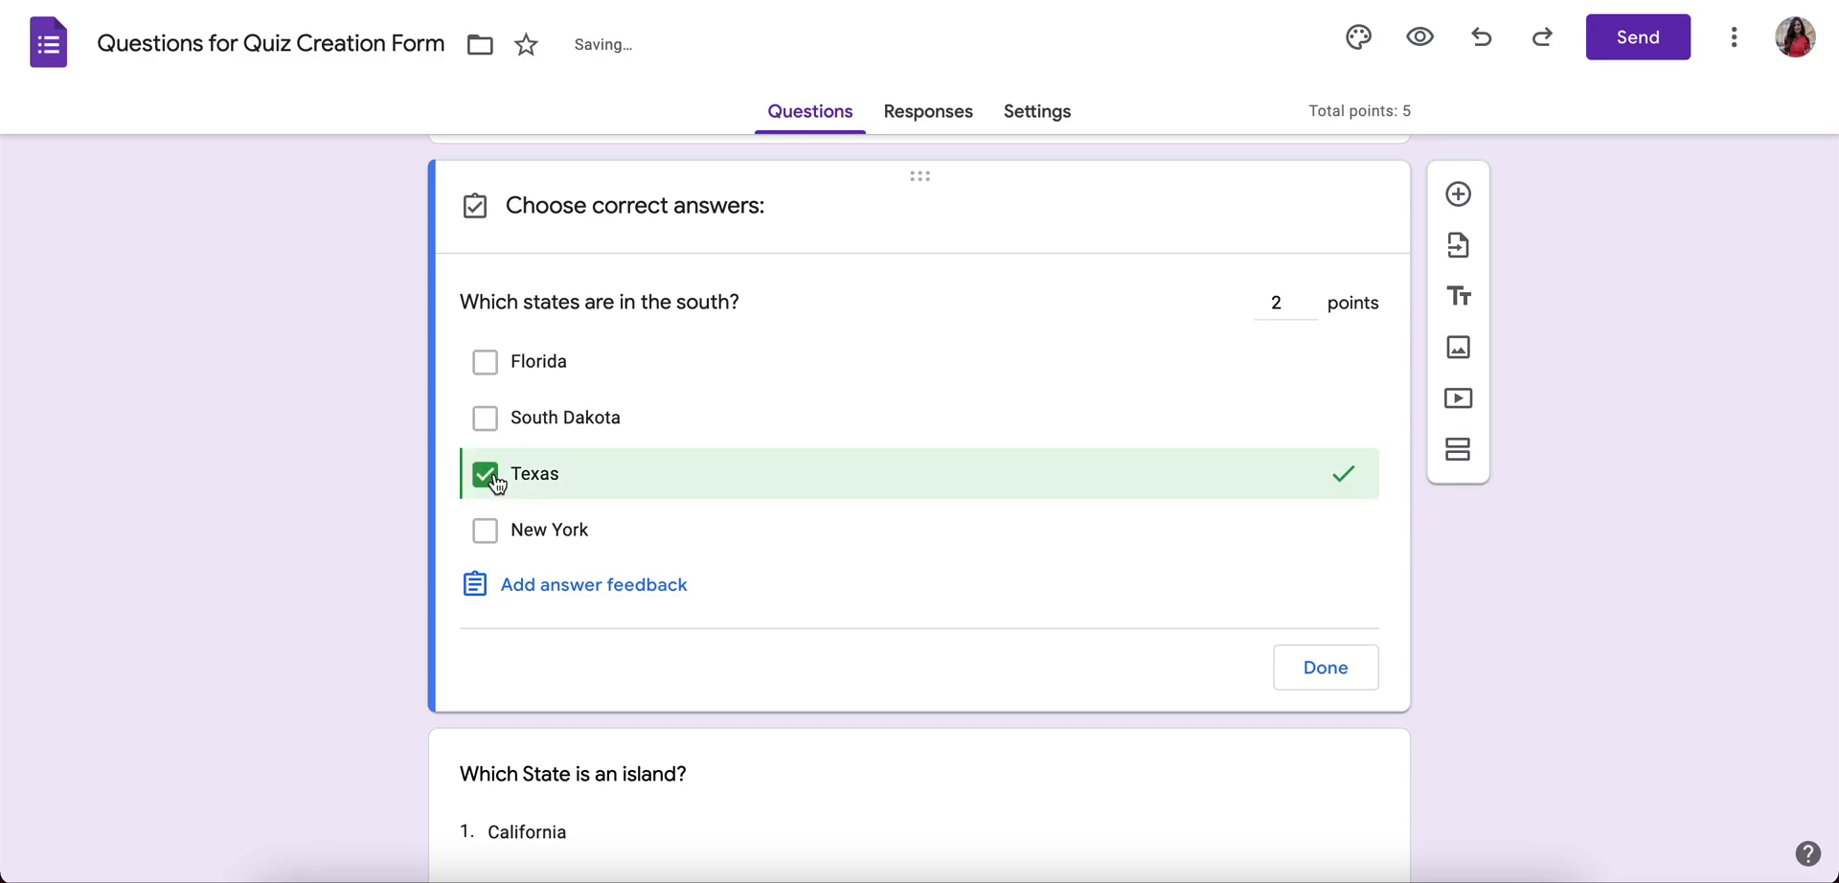
left_click(485, 363)
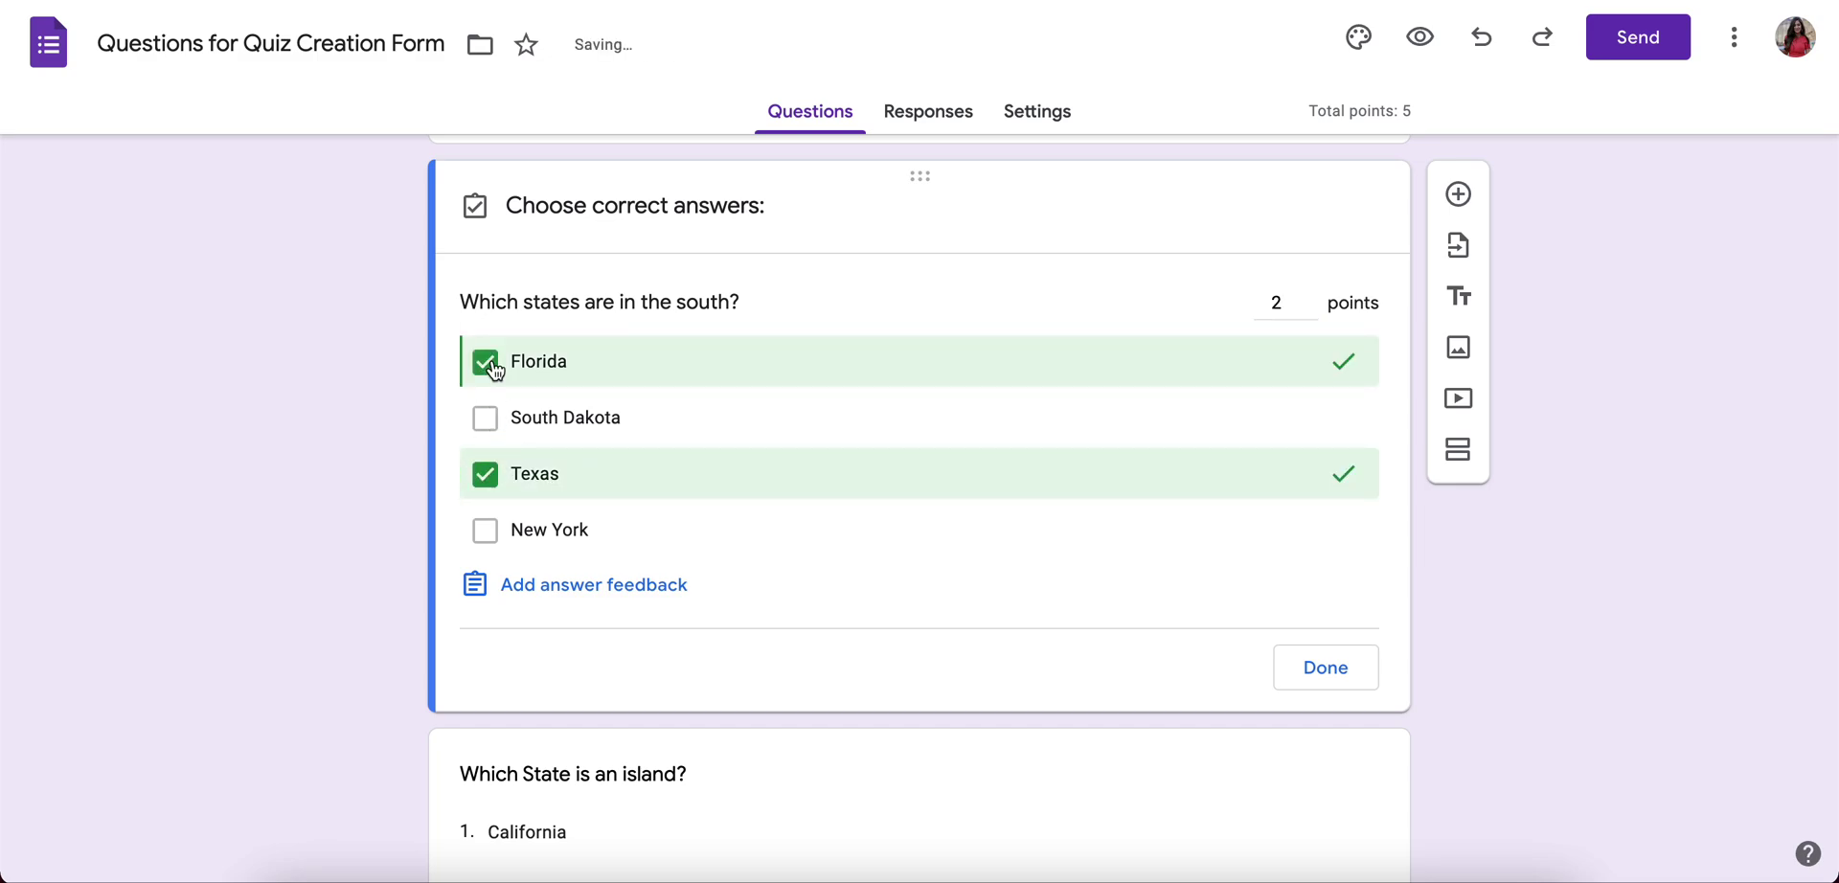
left_click(681, 587)
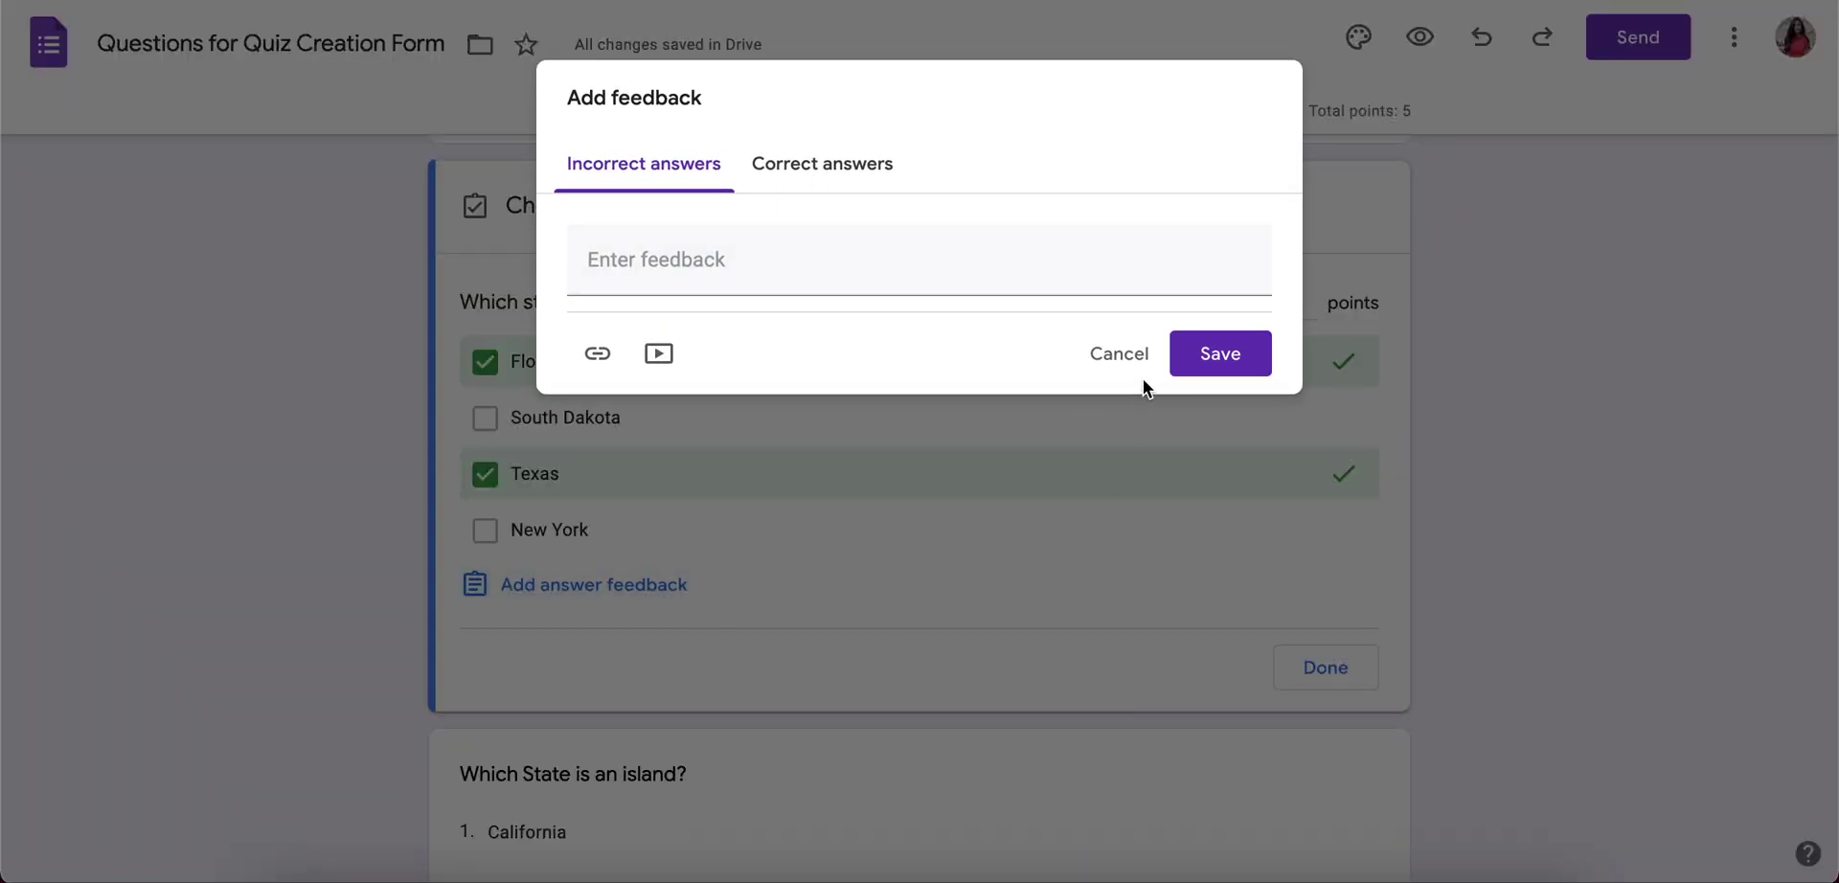
Save the south question's feedback unchanged and finish its answer key.
left_click(1197, 369)
left_click(1364, 688)
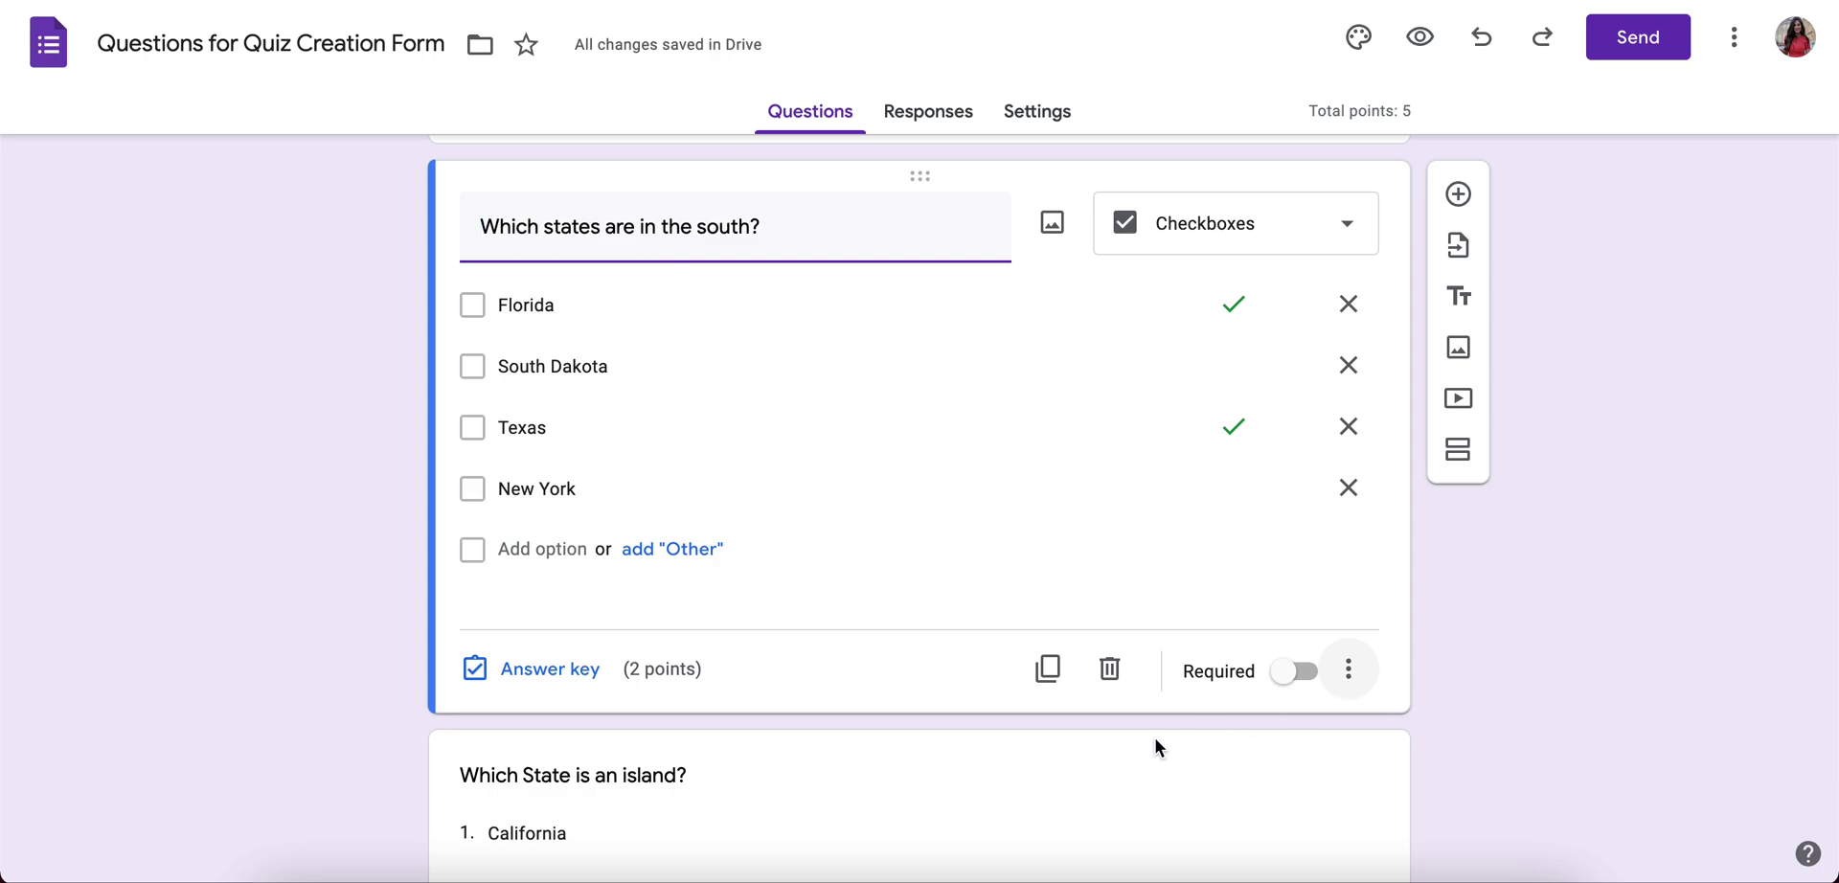
scroll(1149, 740, "down", 3)
Give 'Which State is an island?' 1 point with Hawaii as the correct answer.
left_click(977, 694)
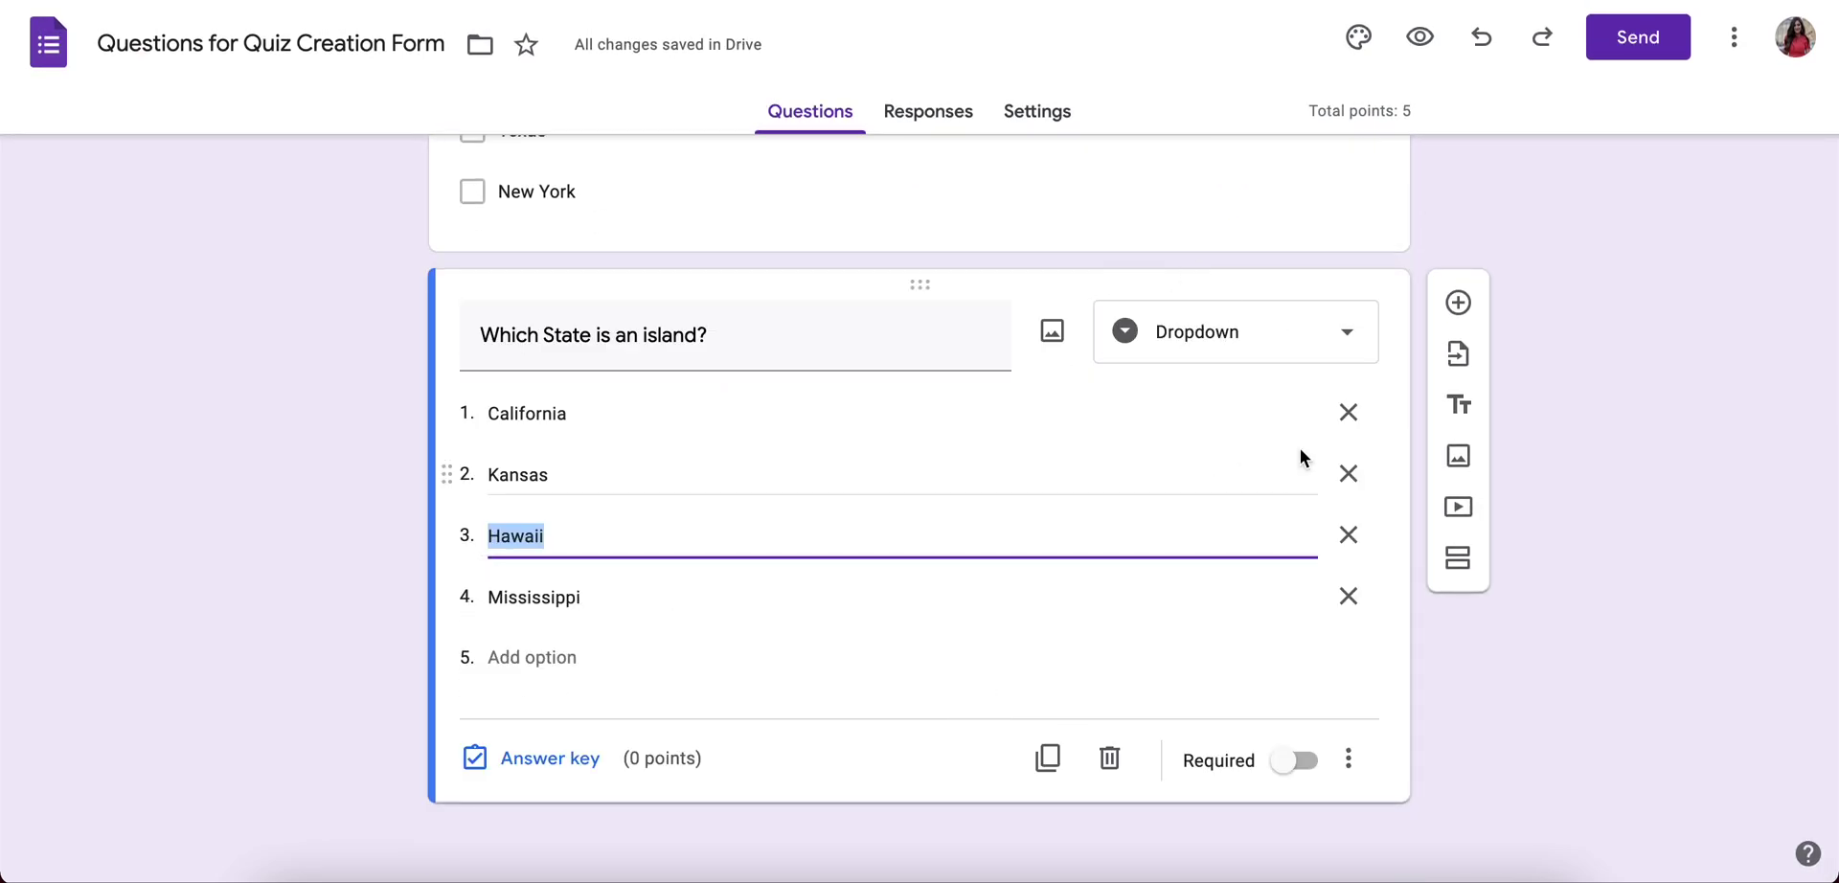
left_click(585, 757)
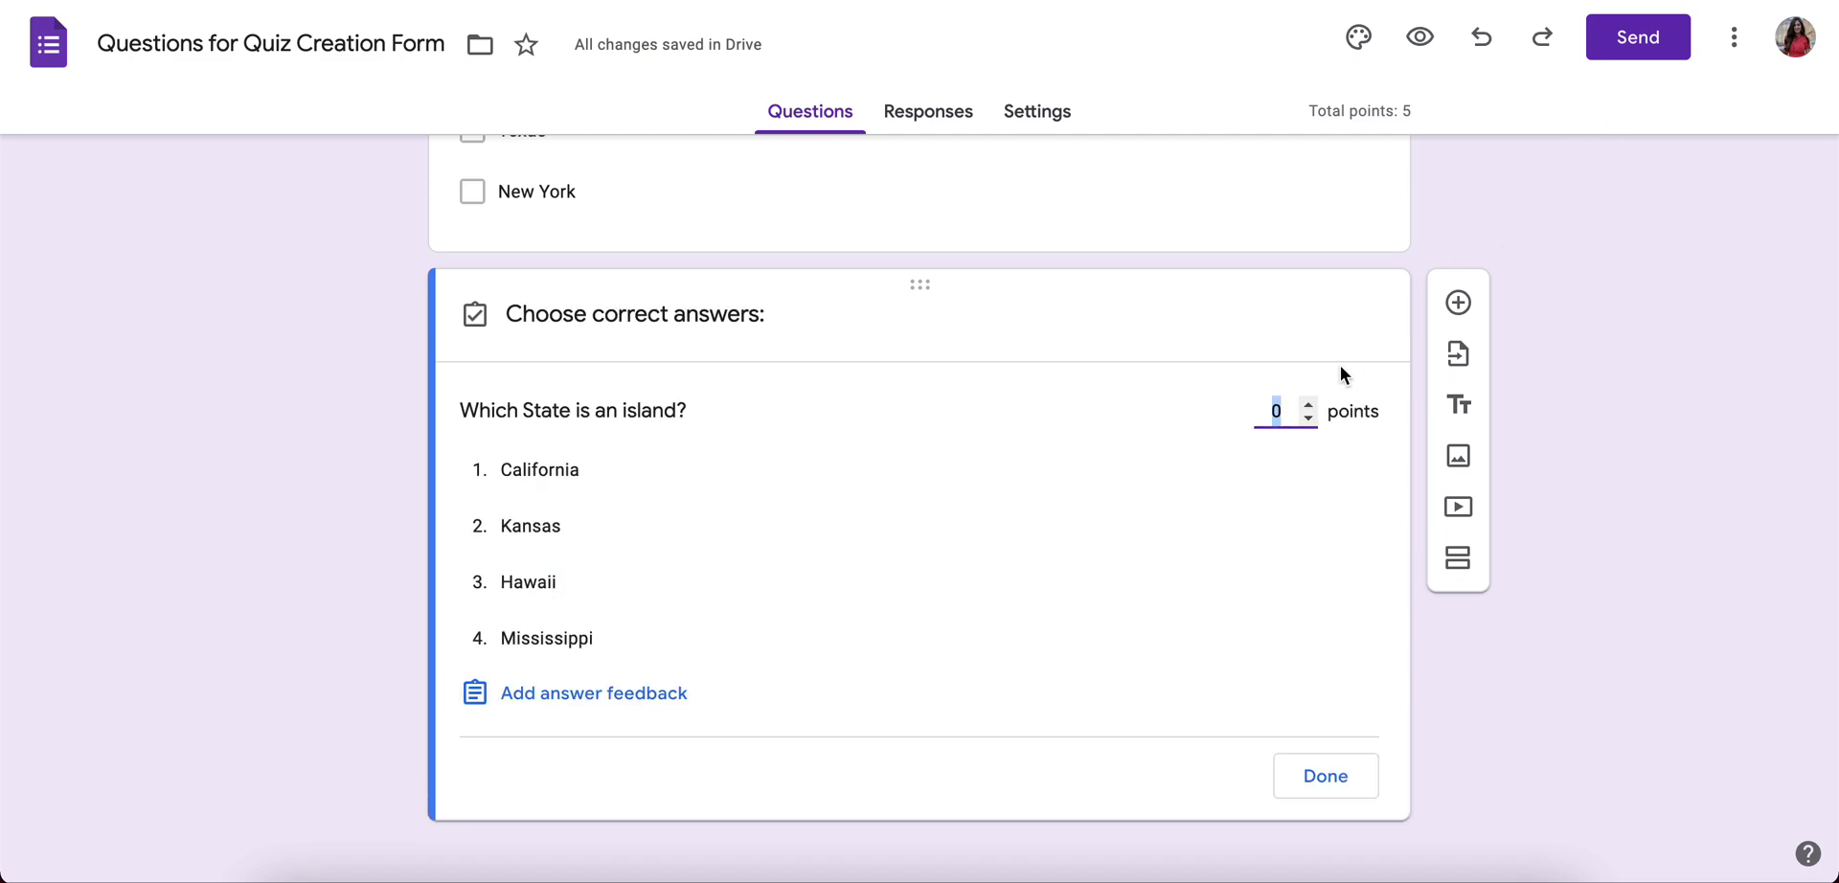
left_click(1308, 404)
left_click(545, 588)
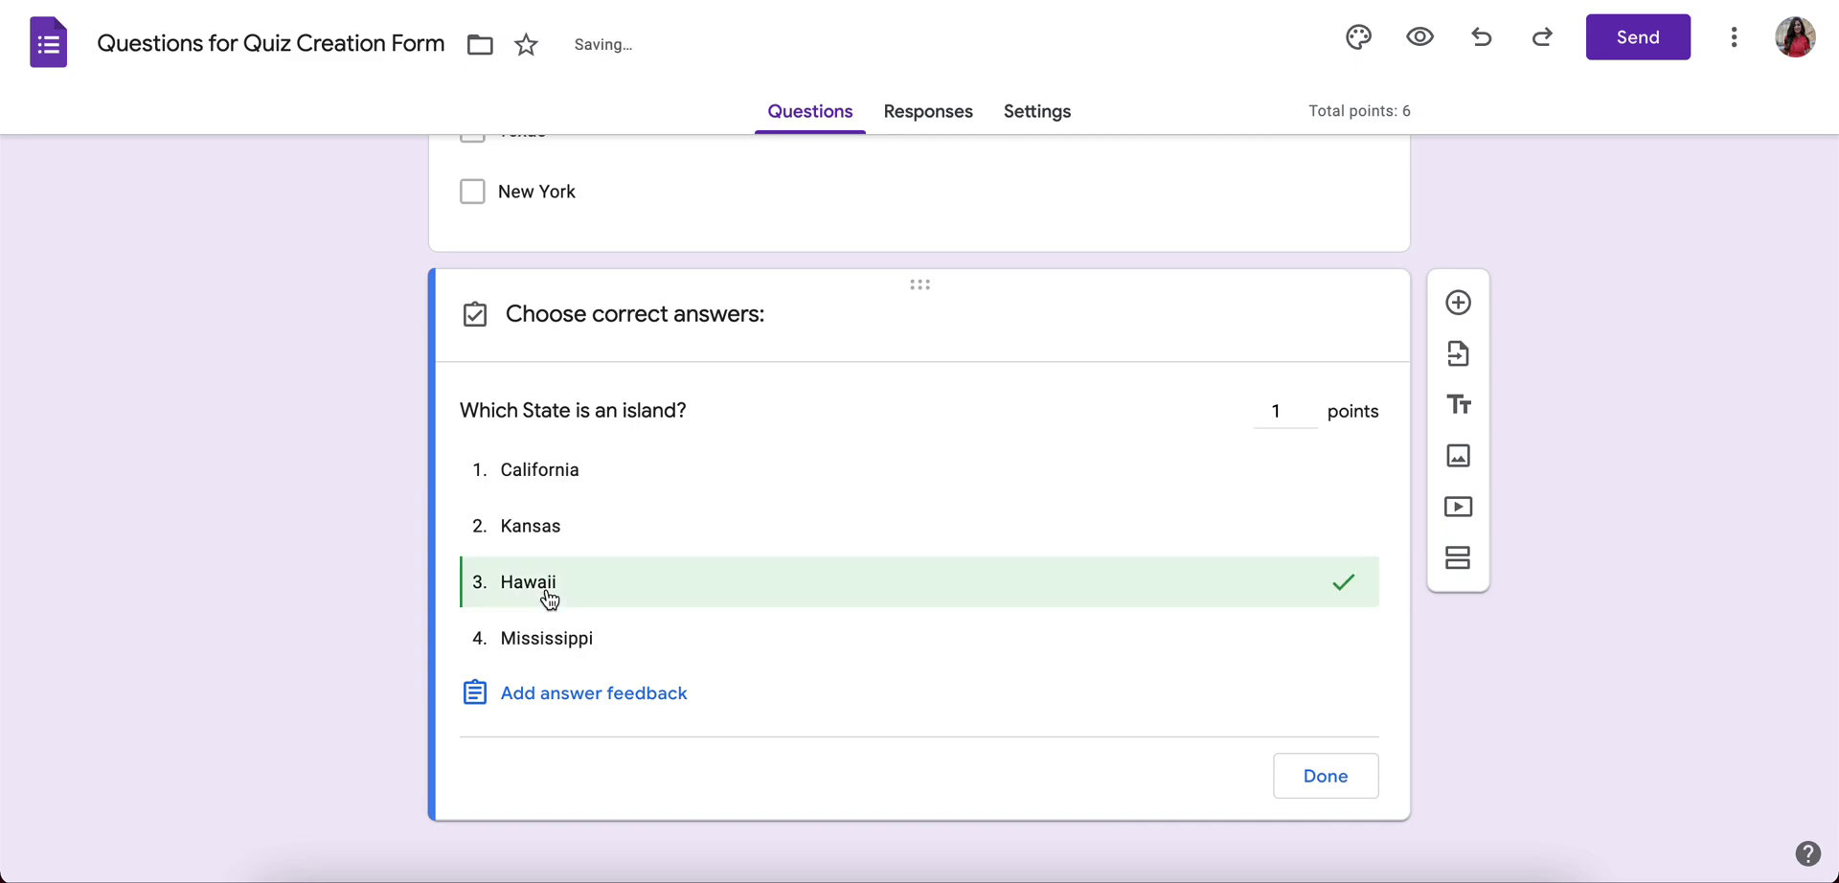
left_click(1334, 780)
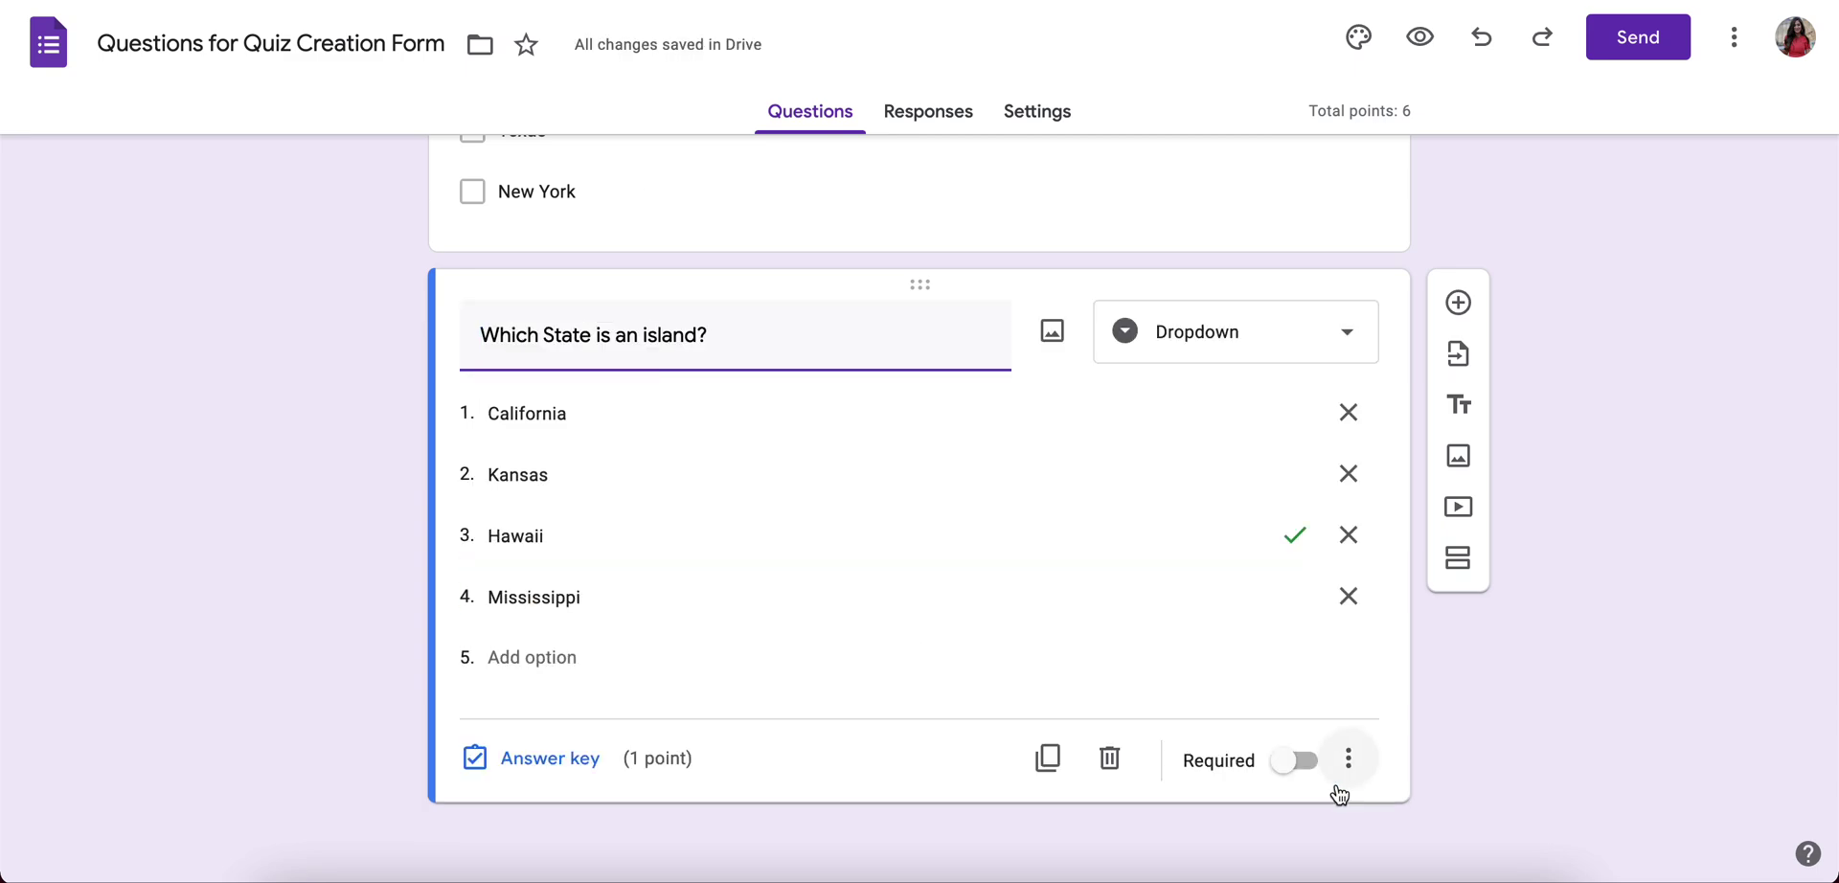
scroll(1339, 793, "up", 2)
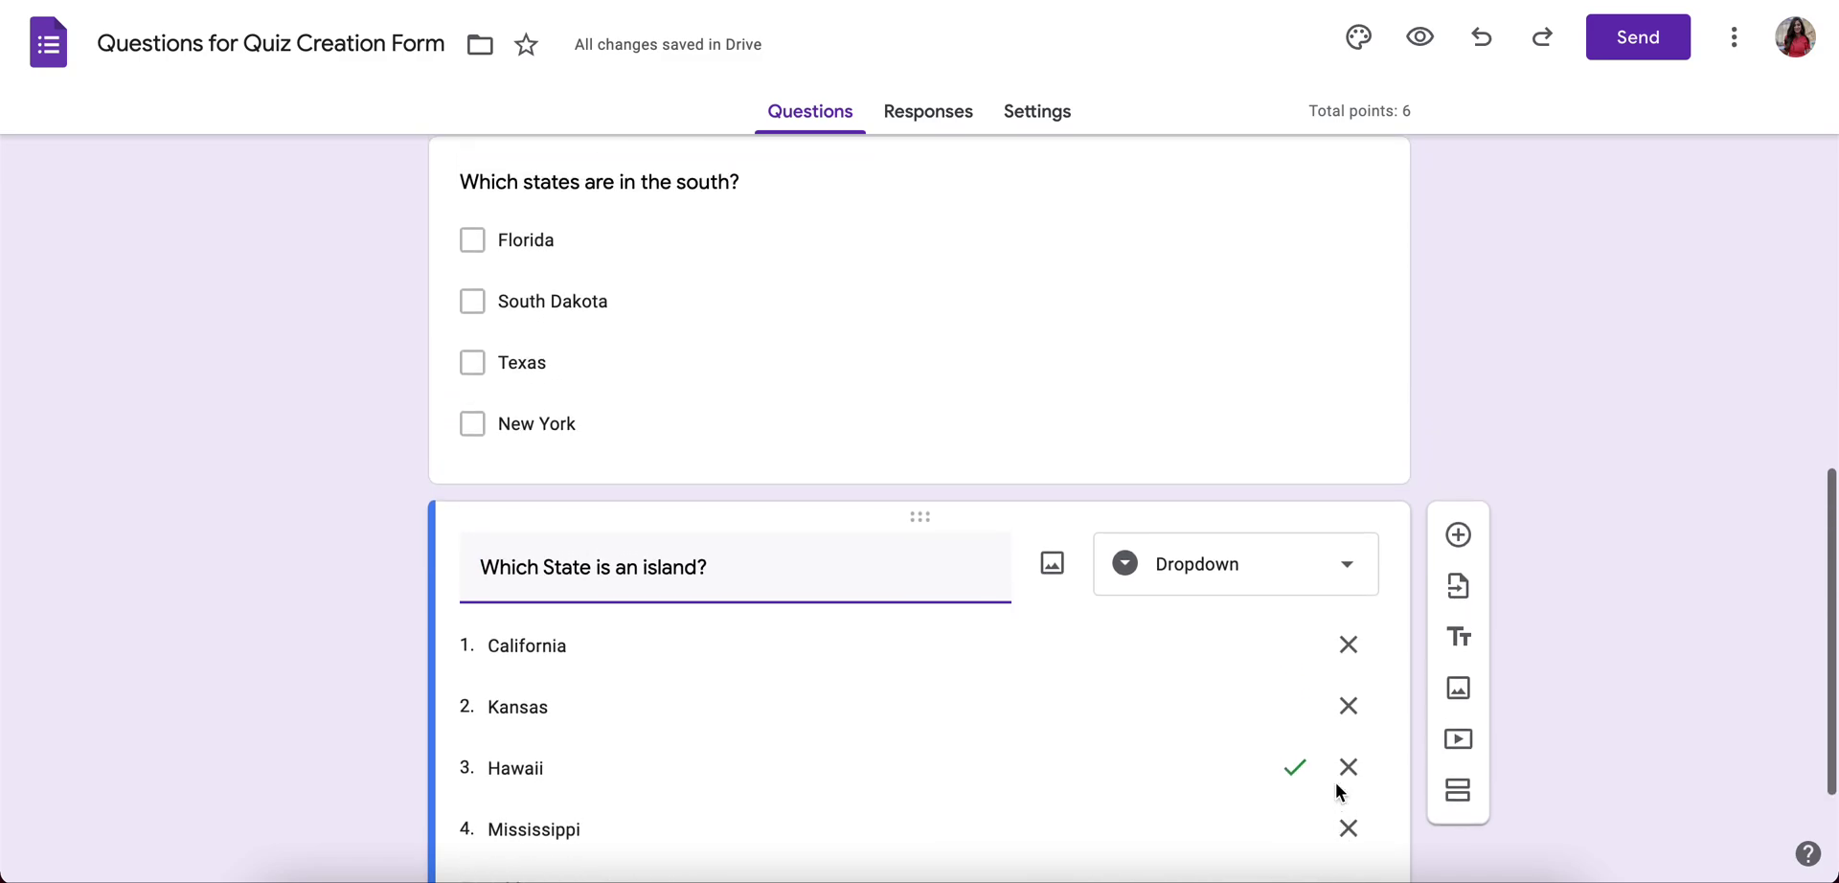
scroll(1339, 793, "up", 3)
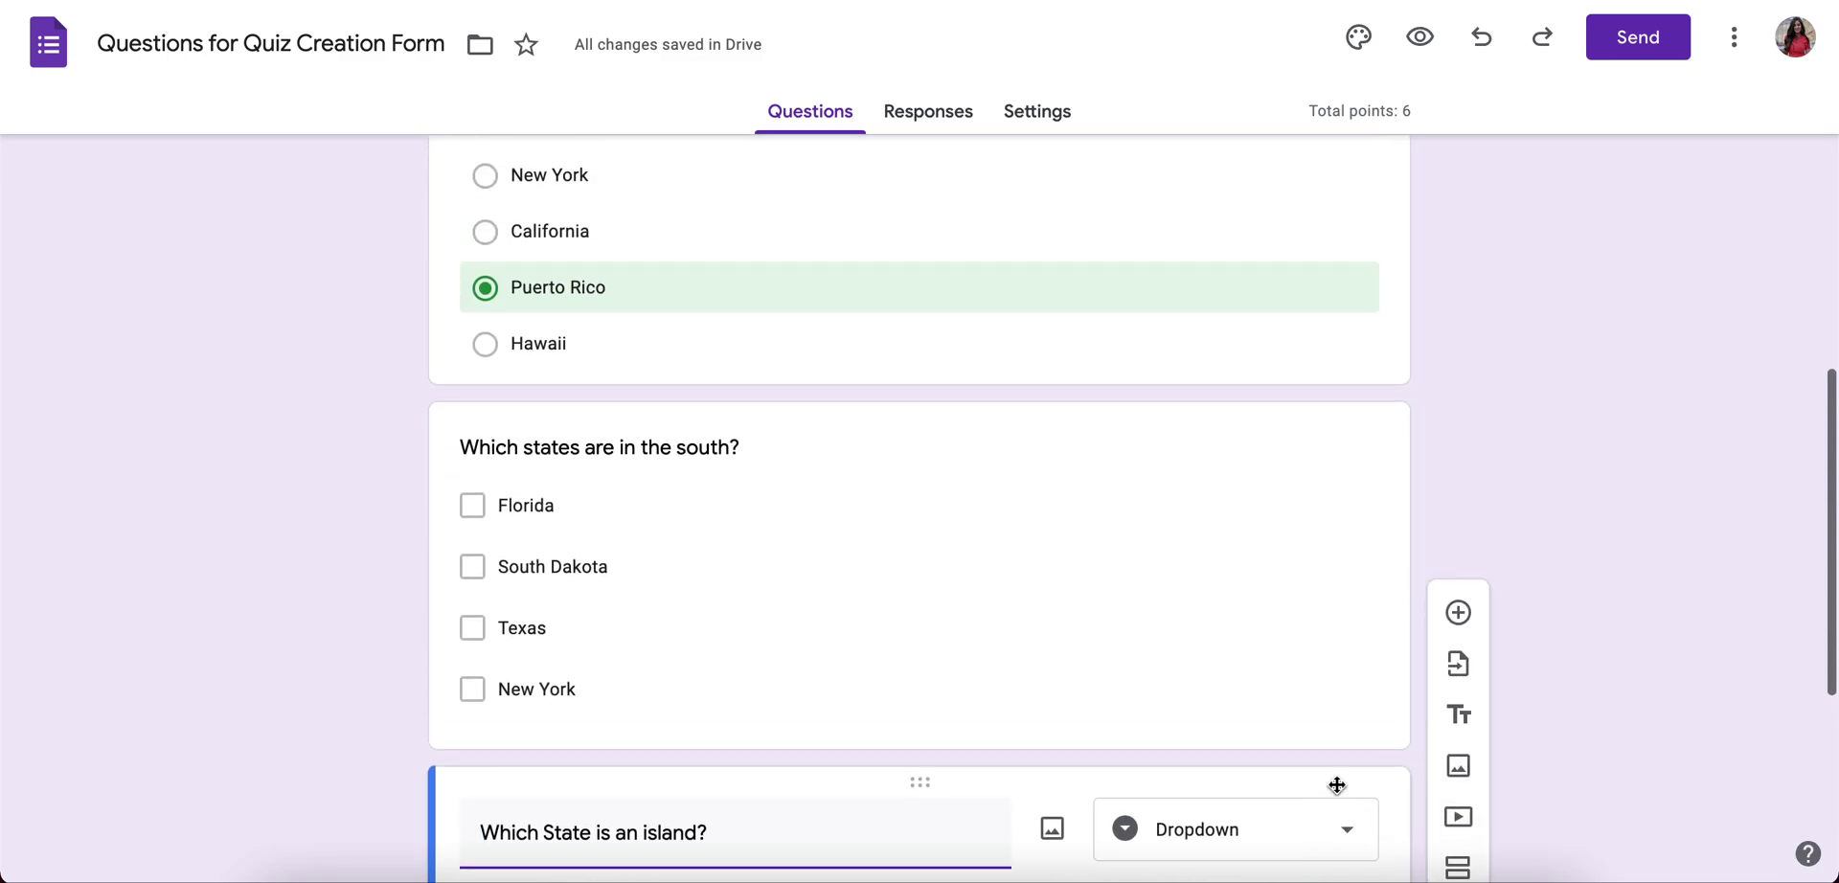
scroll(1335, 782, "up", 2)
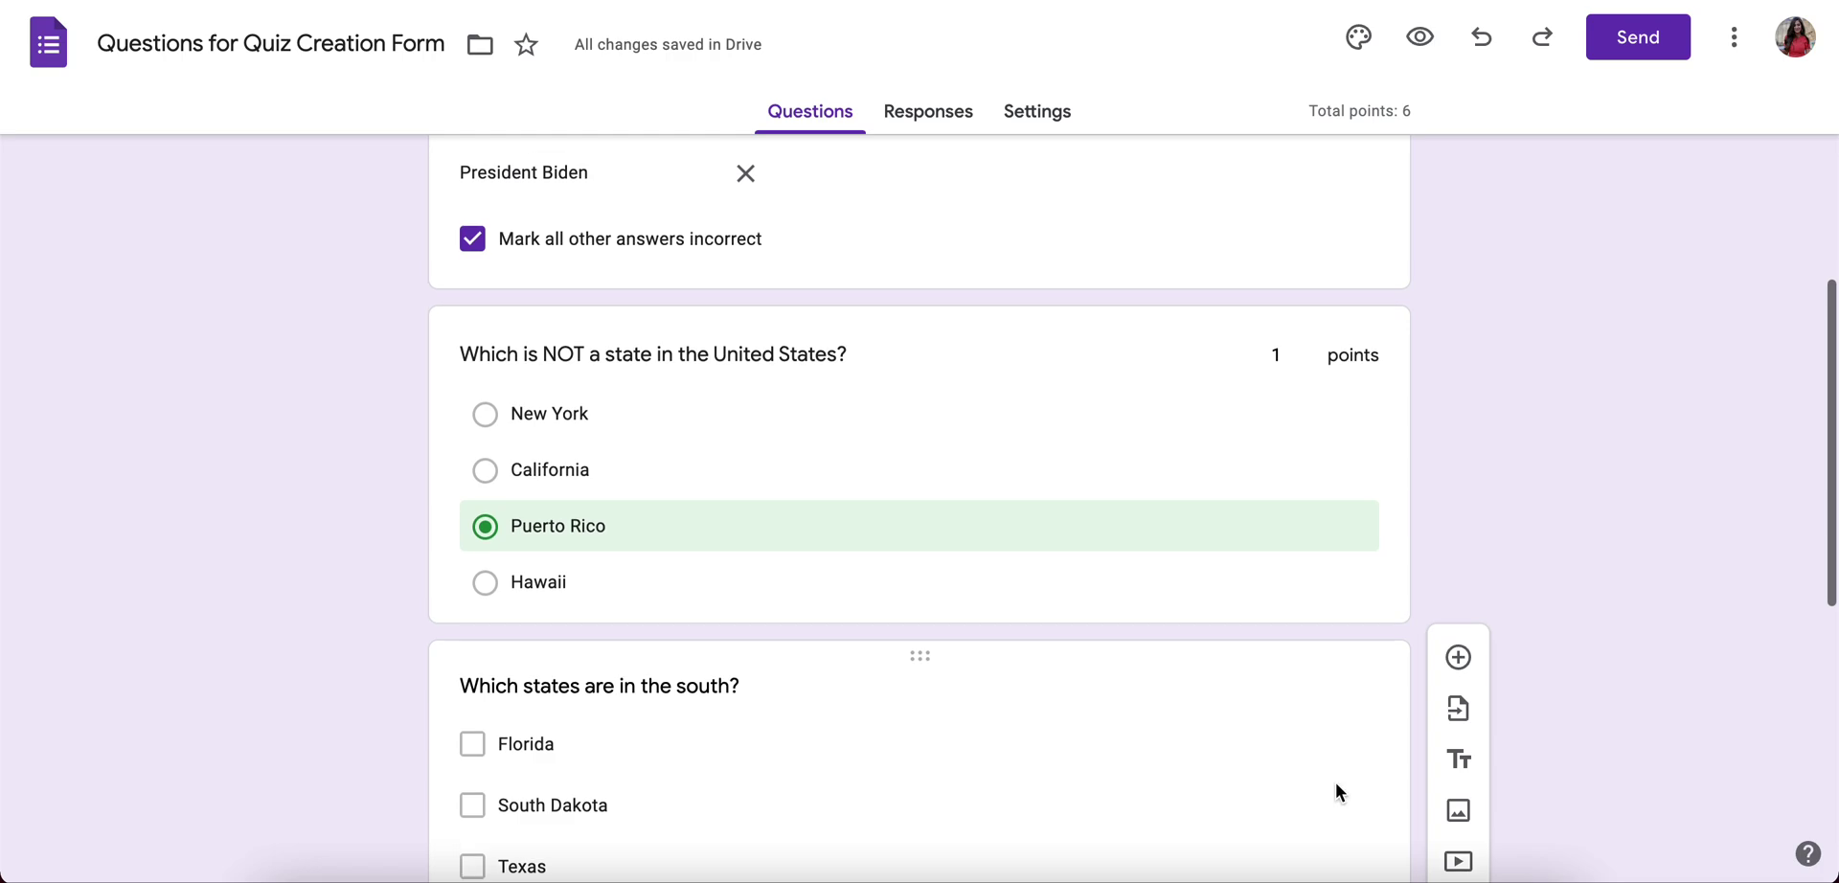
scroll(1336, 783, "up", 1)
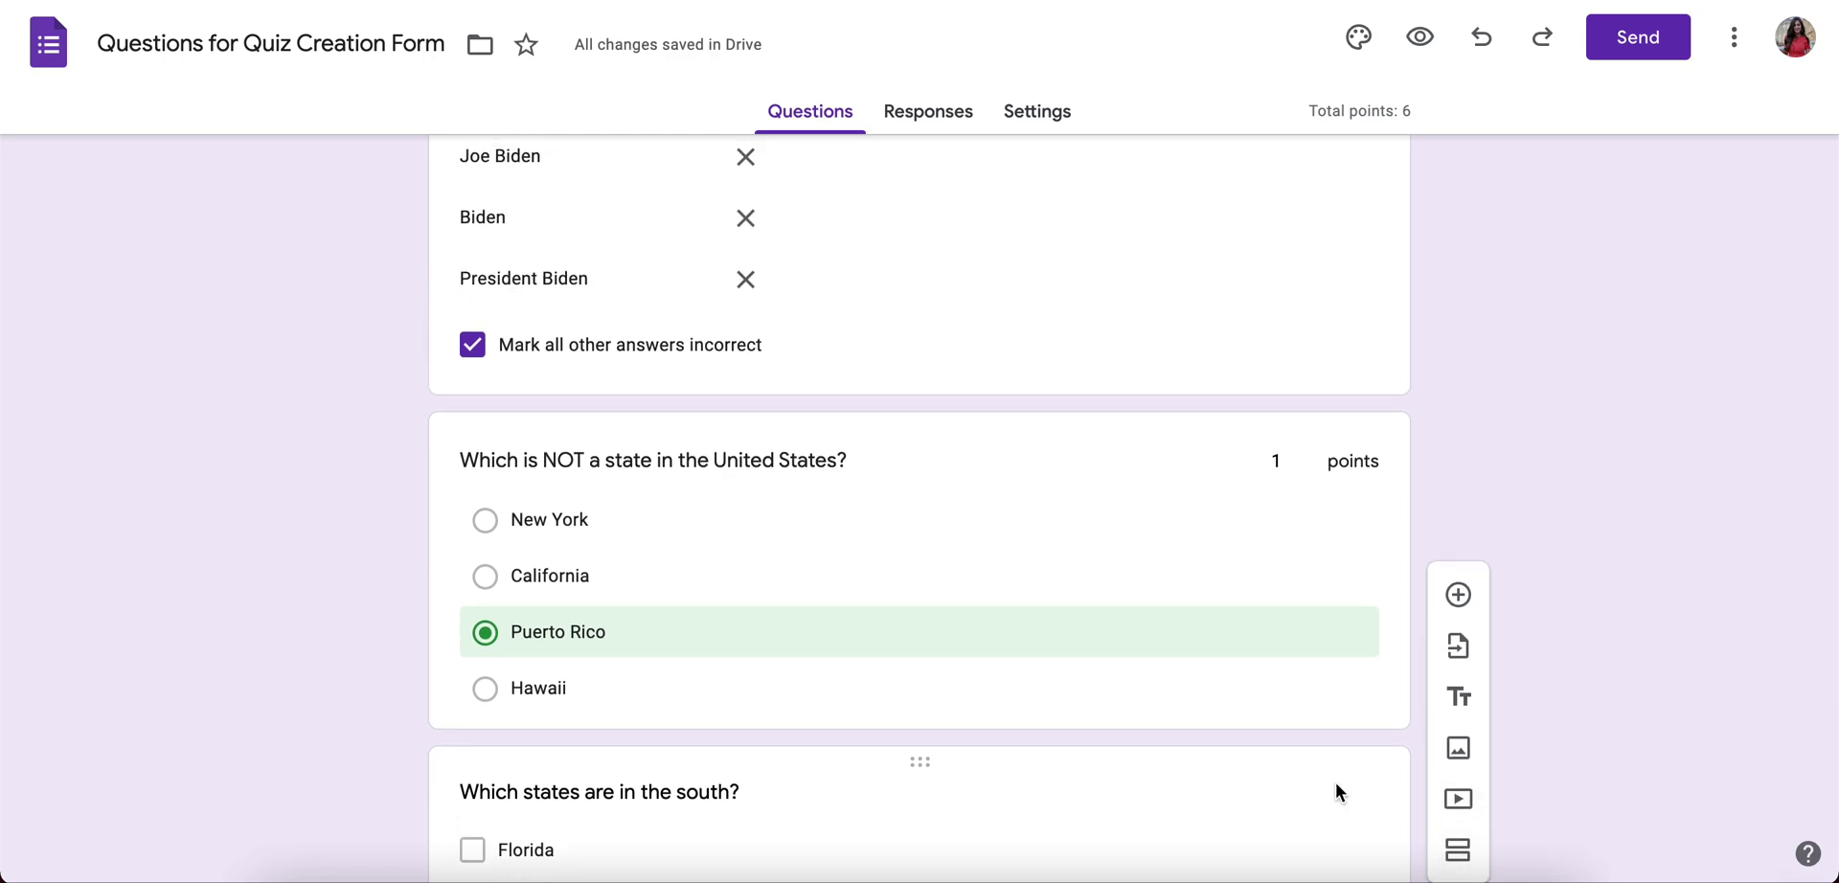